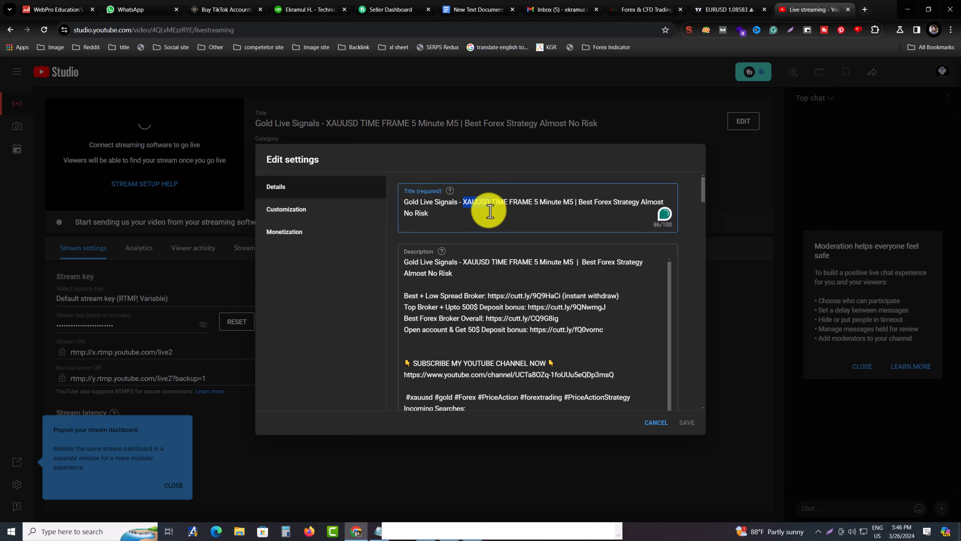
Review the live stream's details and customization settings, leave them without saving, and dismiss the dashboard popout tip
{"action": "left_click", "coordinate": [305, 213]}
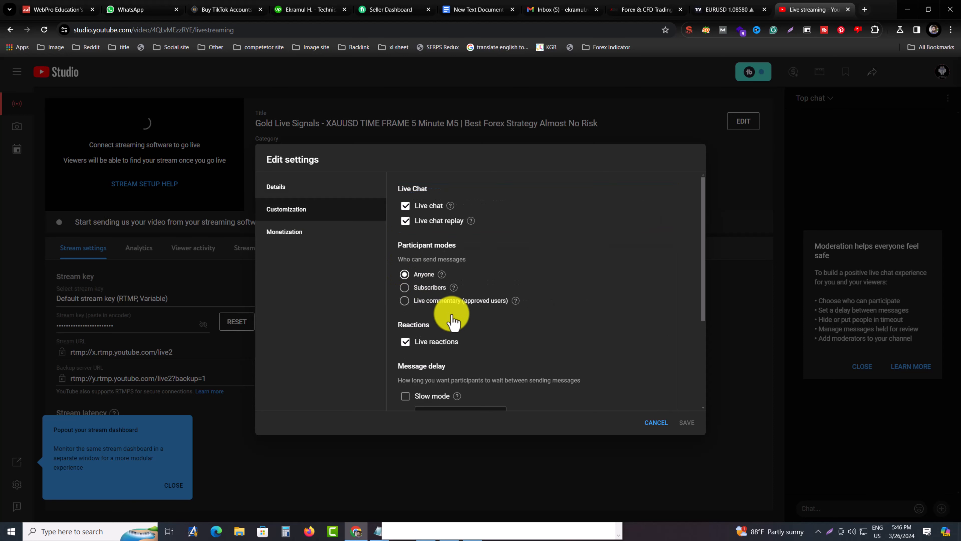
{"action": "left_click", "coordinate": [308, 192]}
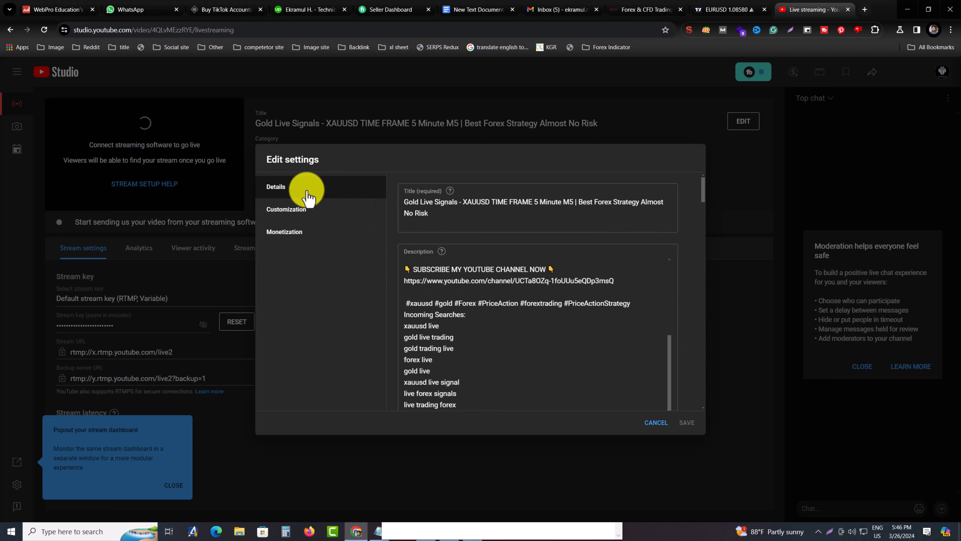
{"action": "left_click", "coordinate": [314, 215]}
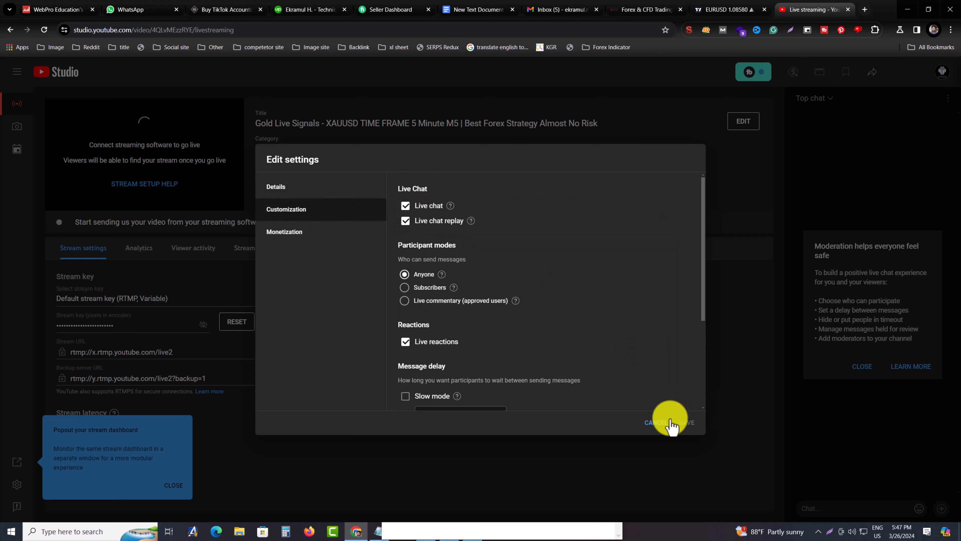
{"action": "left_click", "coordinate": [656, 424]}
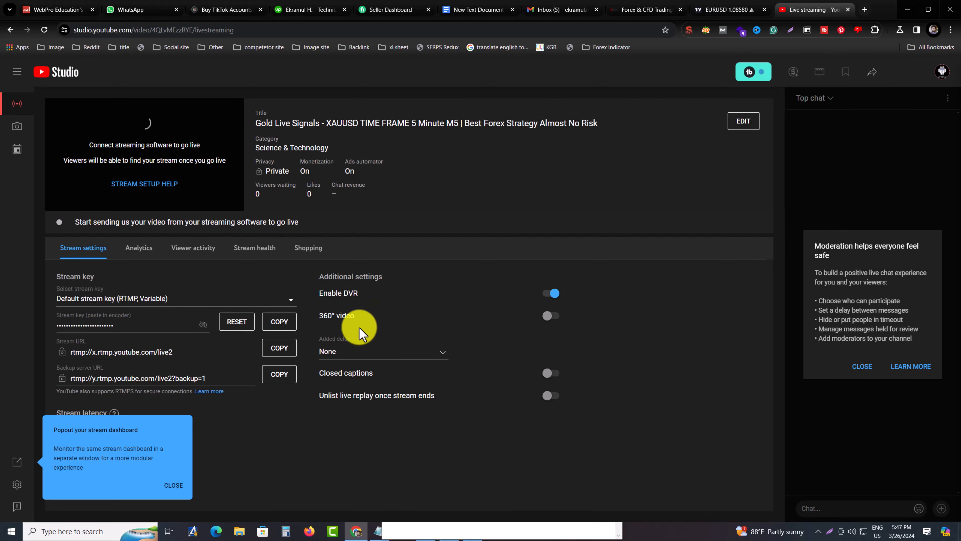
{"action": "left_click", "coordinate": [176, 485]}
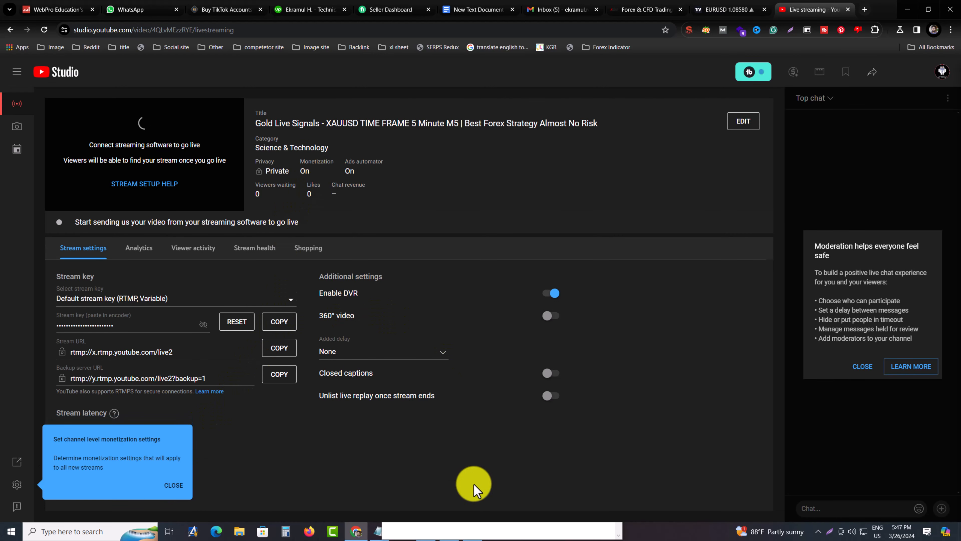
Open OBS Studio and choose "Optimize for streaming, recording is secondary" in the Auto-Configuration Wizard
{"action": "left_click", "coordinate": [10, 531]}
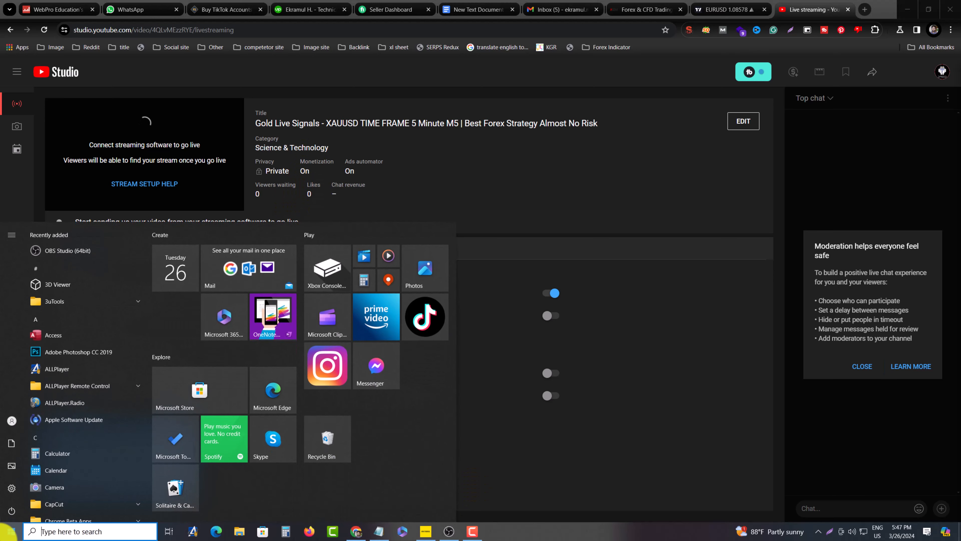
{"action": "type", "text": "obs"}
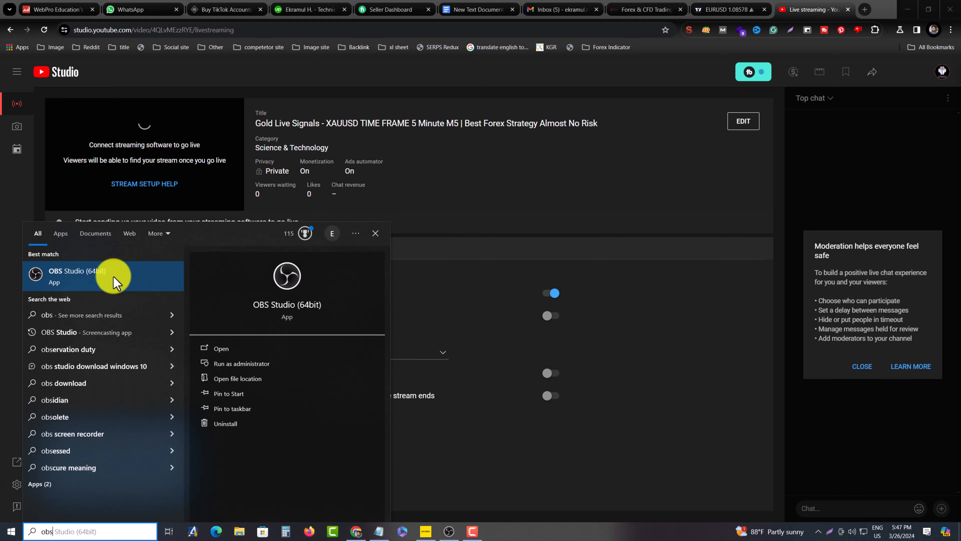
{"action": "left_click", "coordinate": [445, 532]}
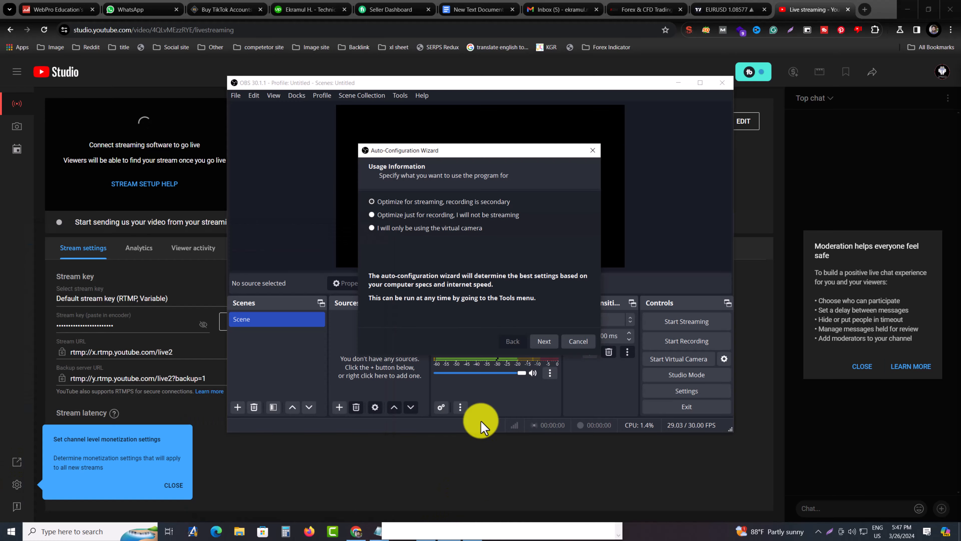
{"action": "left_click", "coordinate": [389, 202]}
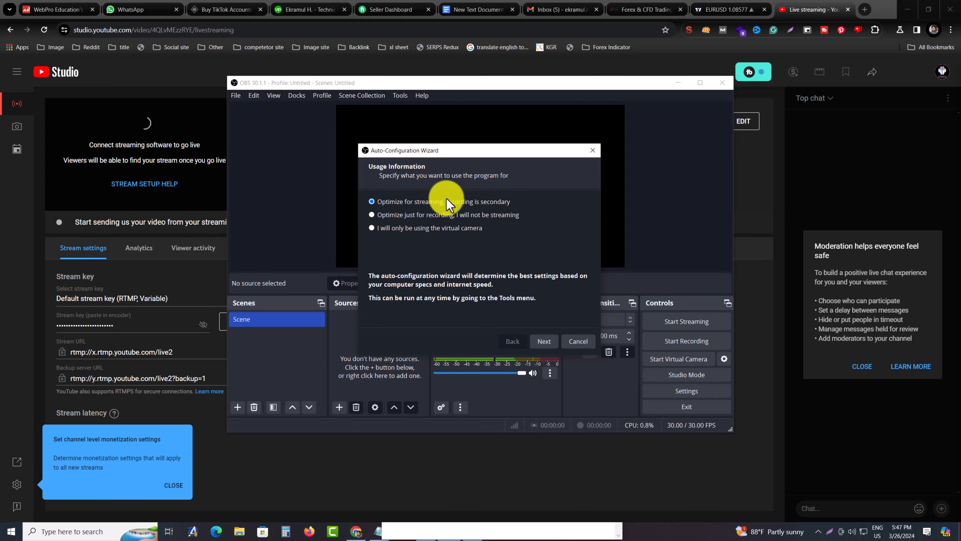
{"action": "left_click", "coordinate": [545, 341]}
Accept the video settings with base resolution Use Current (1920x1080) and FPS set to either 60 or 30, preferring 60
{"action": "left_click", "coordinate": [492, 204]}
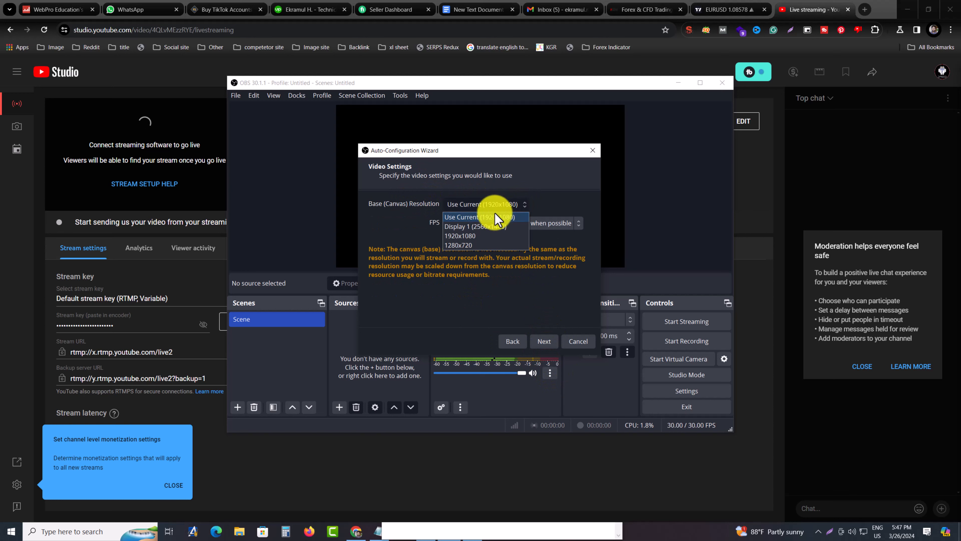
{"action": "left_click", "coordinate": [480, 218]}
{"action": "left_click", "coordinate": [542, 222]}
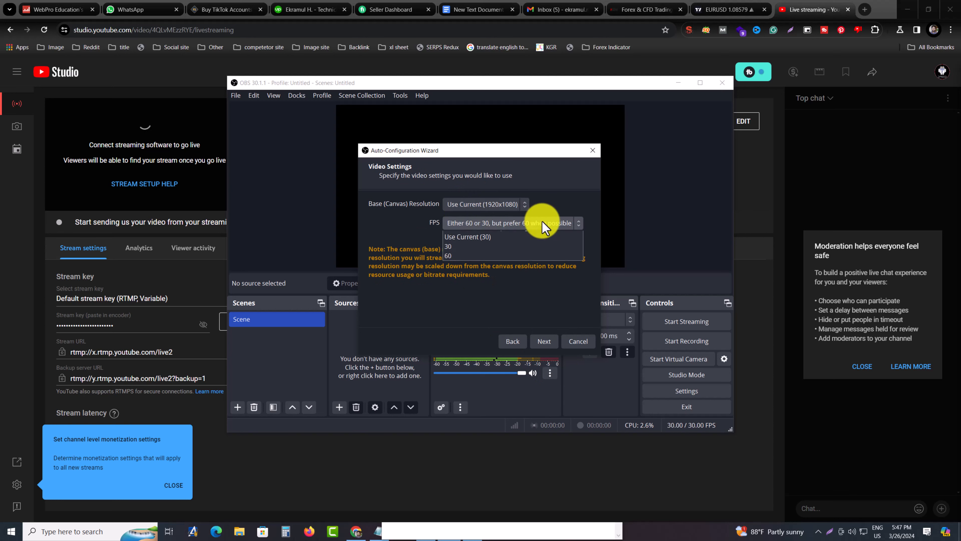
{"action": "left_click", "coordinate": [542, 222]}
{"action": "left_click", "coordinate": [542, 342]}
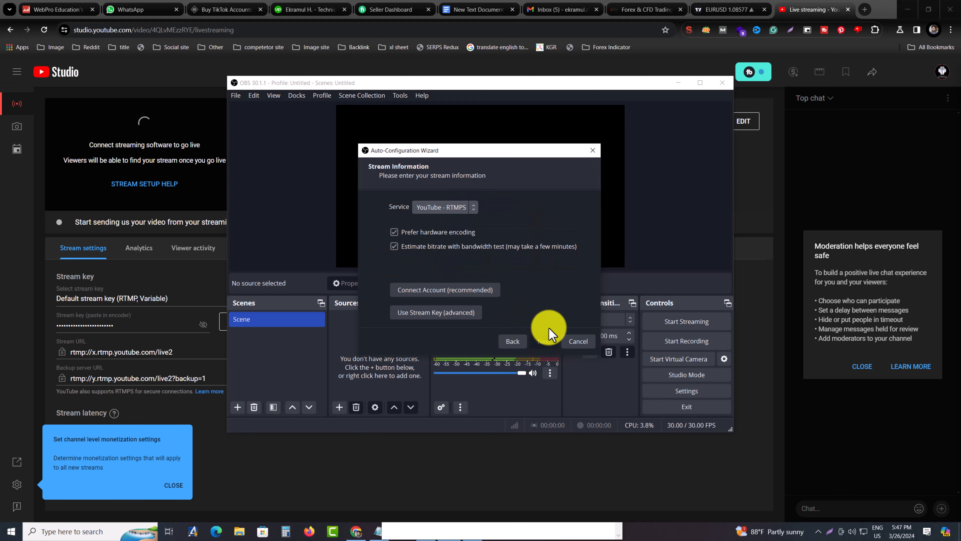
Expand the full list of streaming services and choose YouTube - RTMPS as the service
{"action": "left_click", "coordinate": [473, 208]}
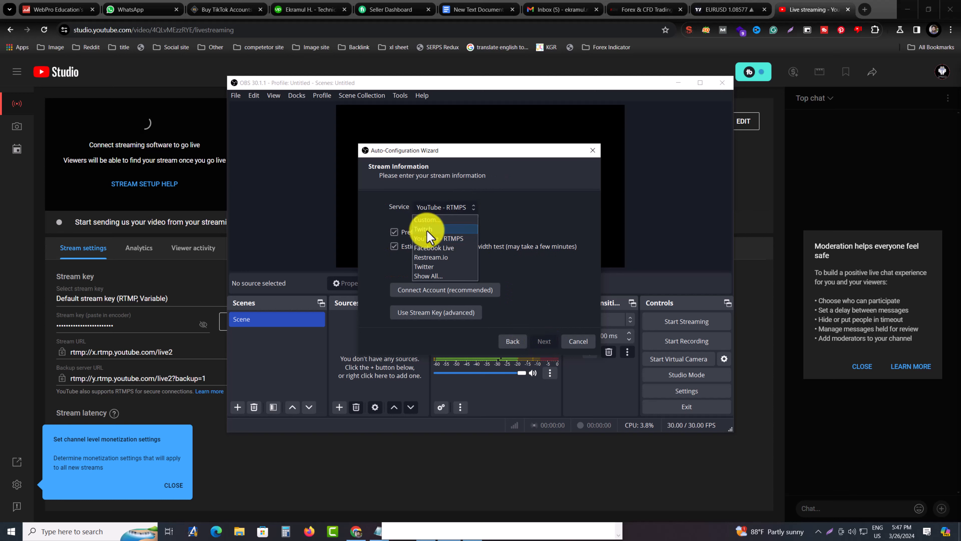
{"action": "left_click", "coordinate": [439, 276]}
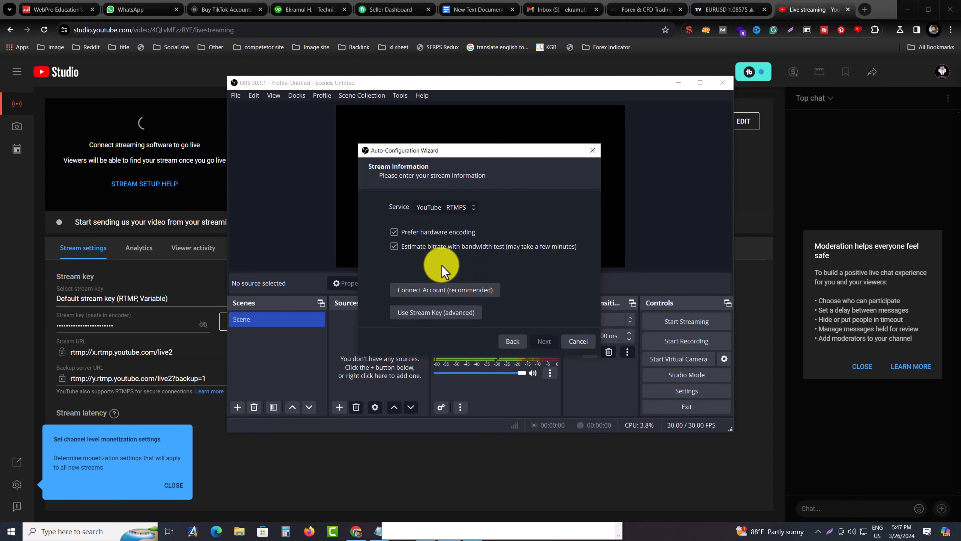
{"action": "left_click", "coordinate": [446, 207]}
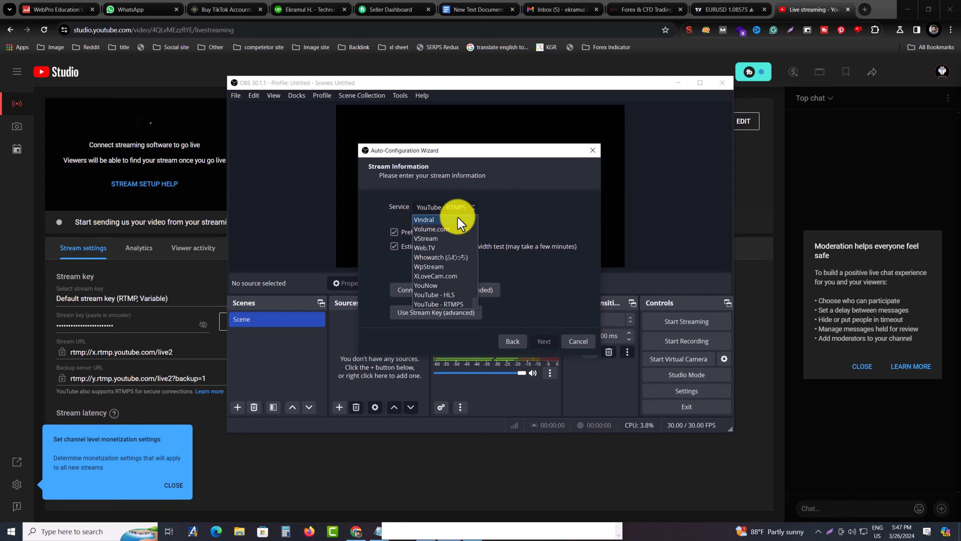
{"action": "left_click", "coordinate": [447, 304]}
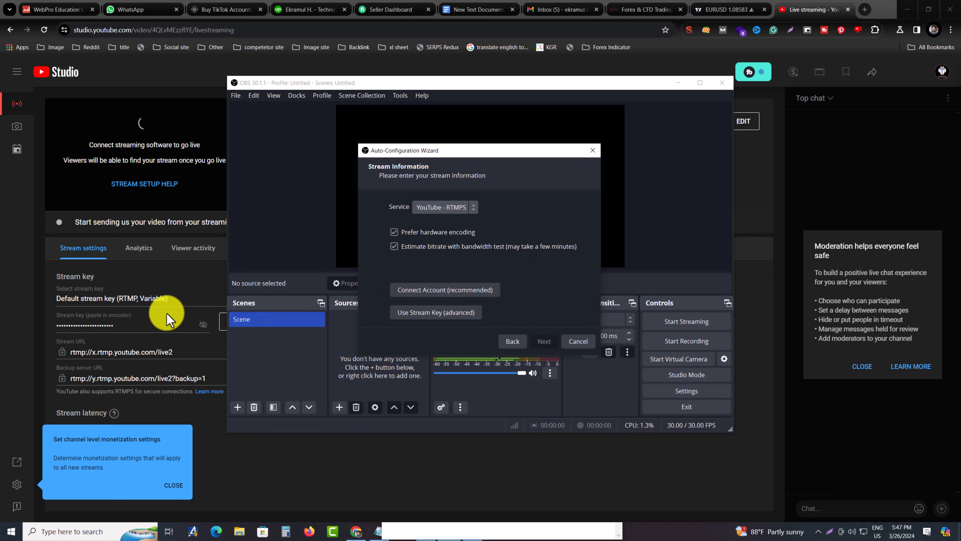
Copy the stream key from YouTube Studio and paste it as the stream key in the OBS Auto-Configuration Wizard
{"action": "left_click", "coordinate": [132, 324]}
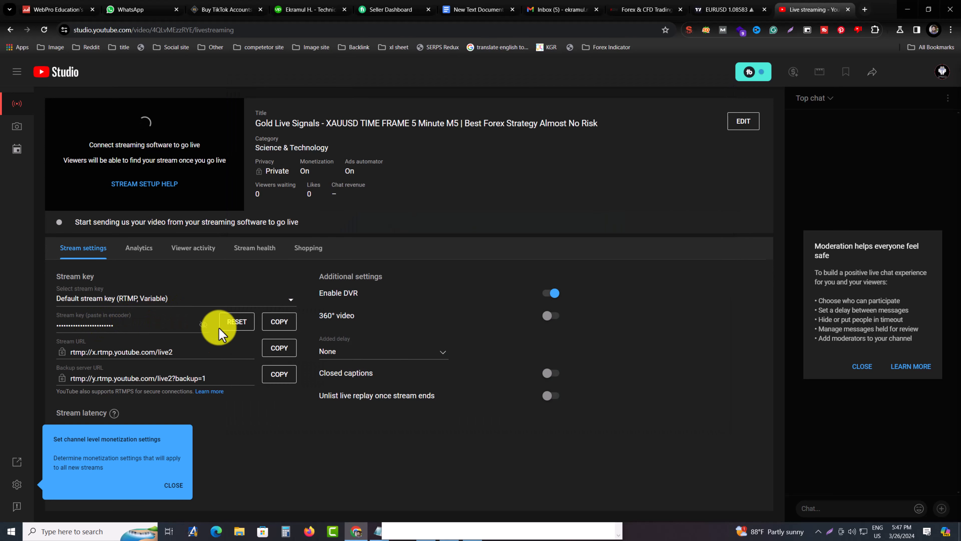
{"action": "left_click", "coordinate": [274, 325]}
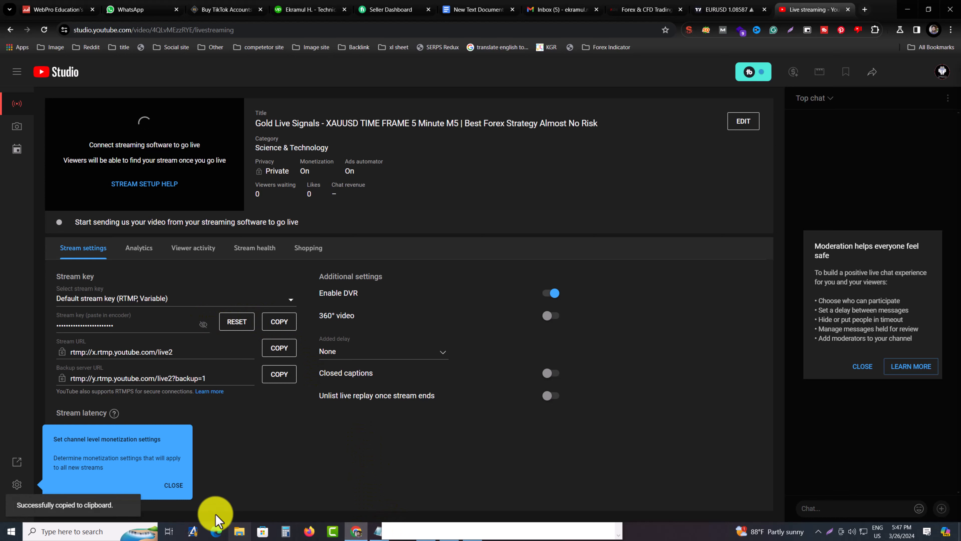
{"action": "left_click", "coordinate": [579, 526]}
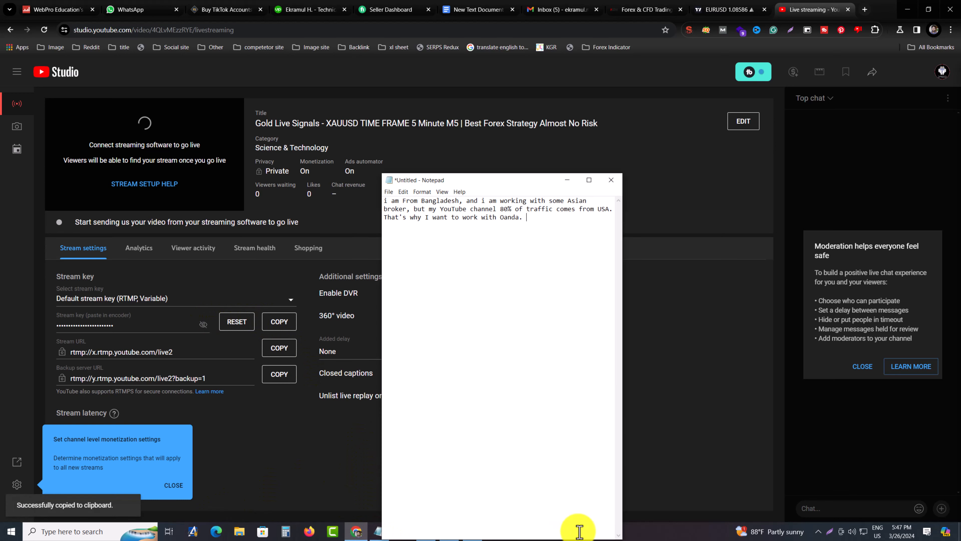
{"action": "left_click", "coordinate": [566, 179]}
{"action": "left_click", "coordinate": [447, 530]}
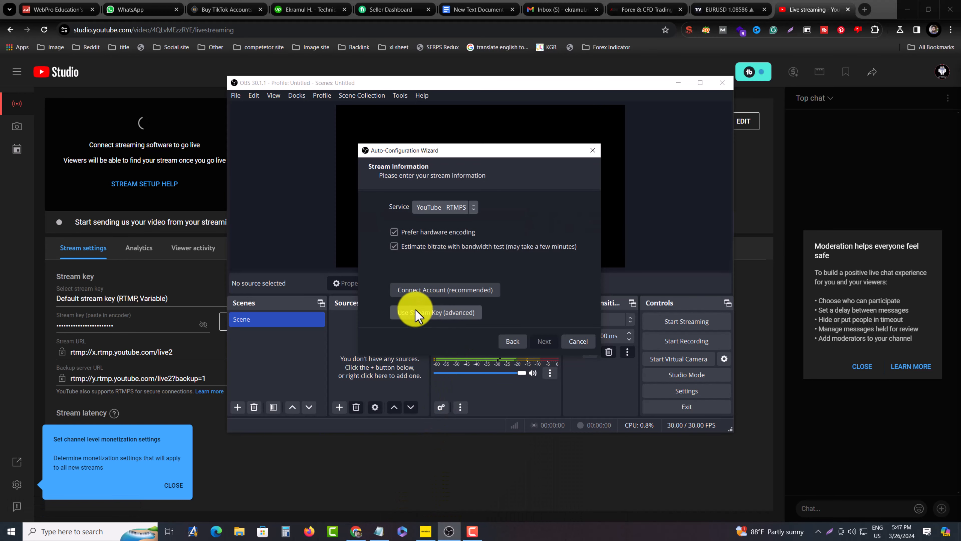
{"action": "left_click", "coordinate": [451, 314]}
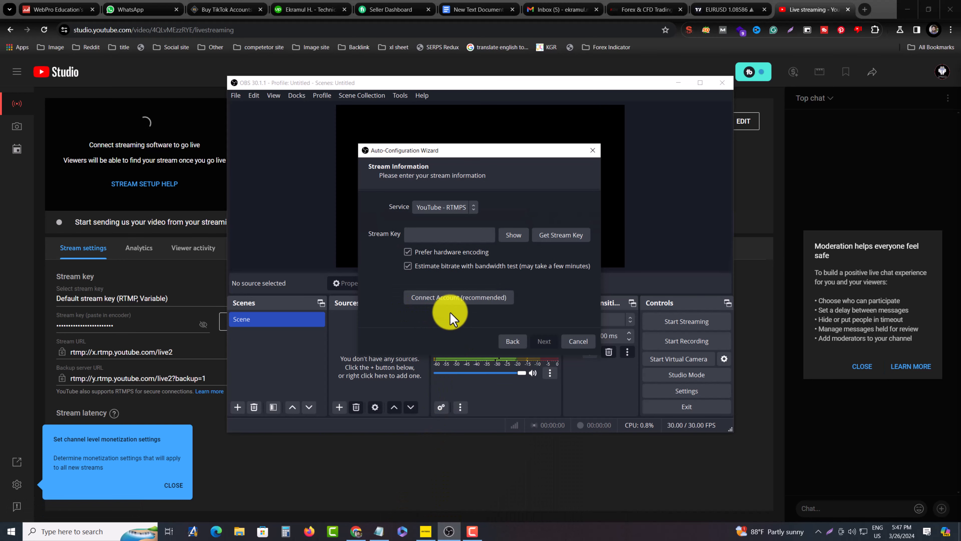
{"action": "left_click", "coordinate": [436, 235]}
{"action": "key", "text": "ctrl+v"}
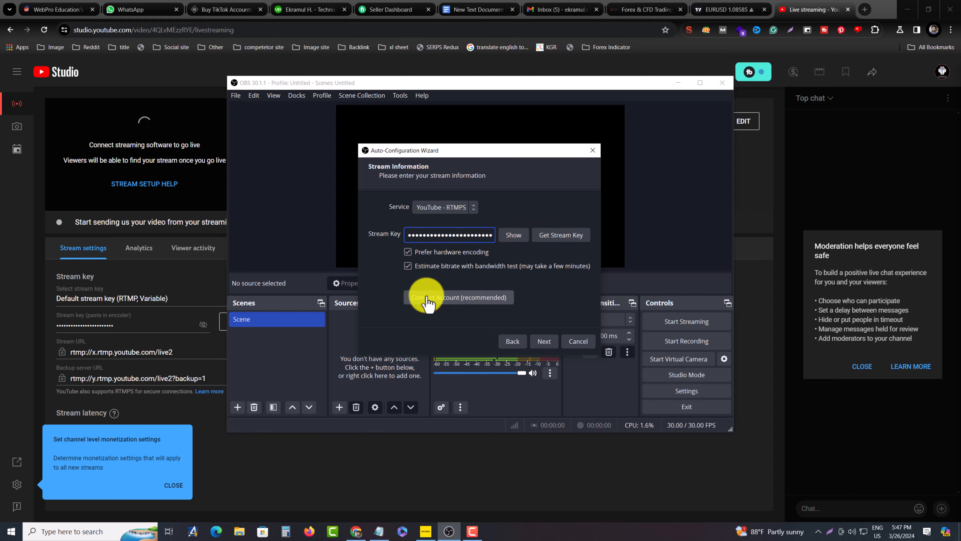
Start connecting a YouTube account to OBS, choose to use another Google account, and enter its e-mail
{"action": "left_click", "coordinate": [448, 298]}
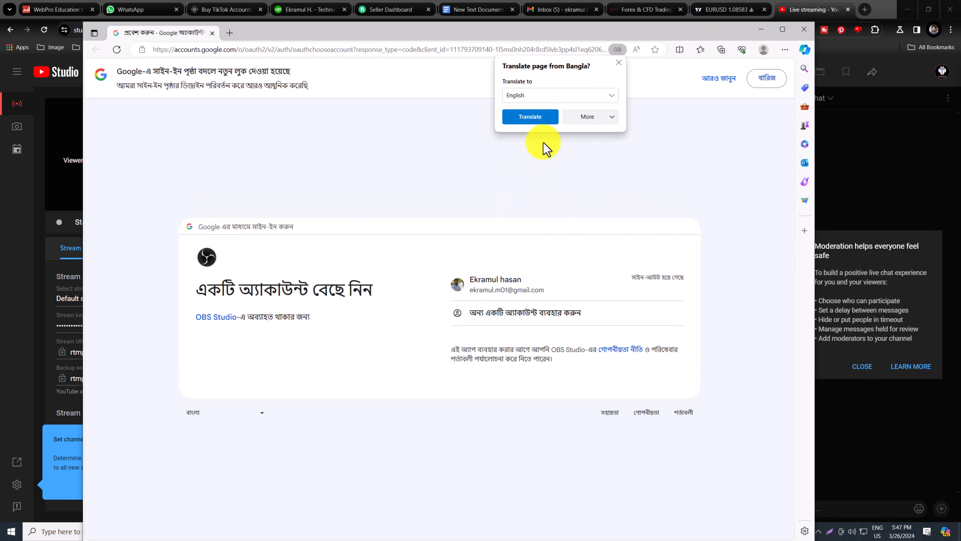
{"action": "left_click", "coordinate": [618, 62]}
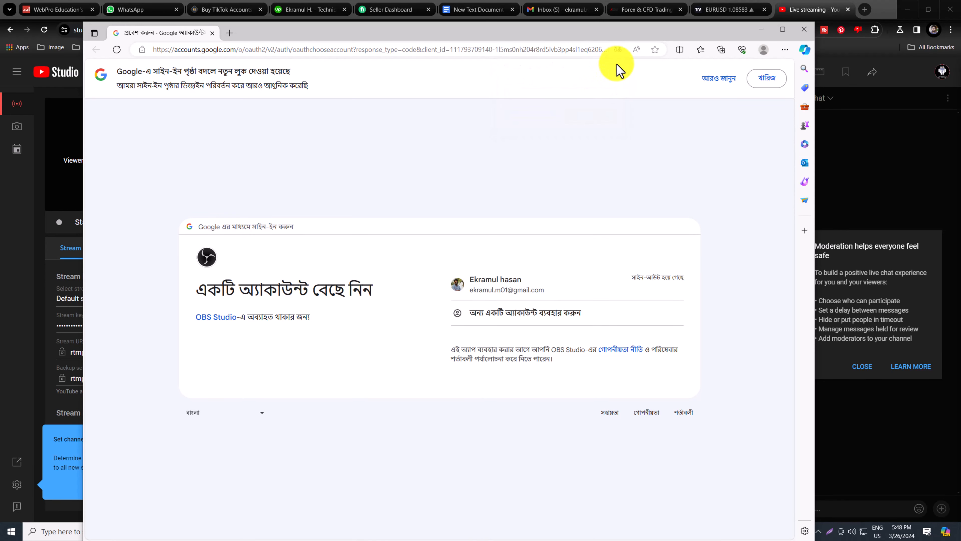
{"action": "left_click_drag", "start_coordinate": [551, 38], "coordinate": [643, 57]}
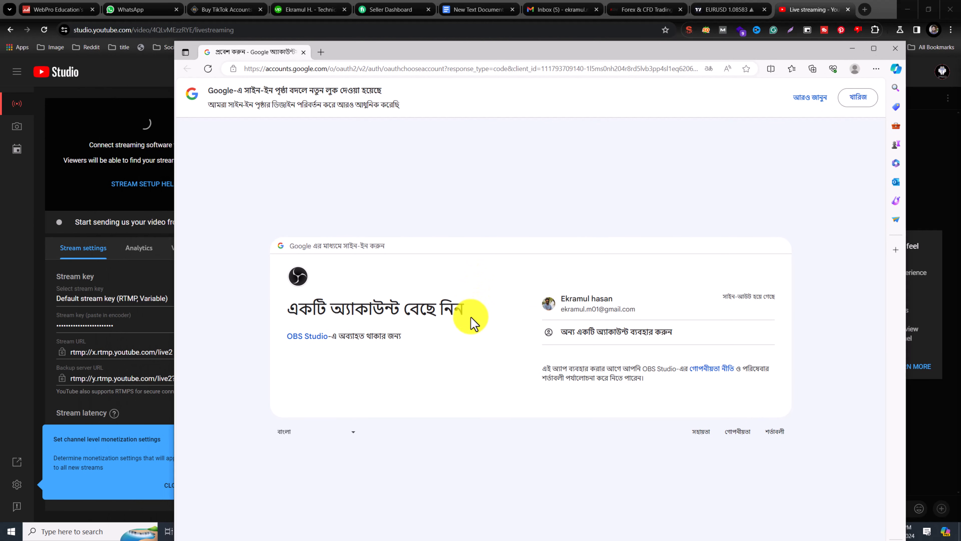
{"action": "left_click", "coordinate": [603, 333]}
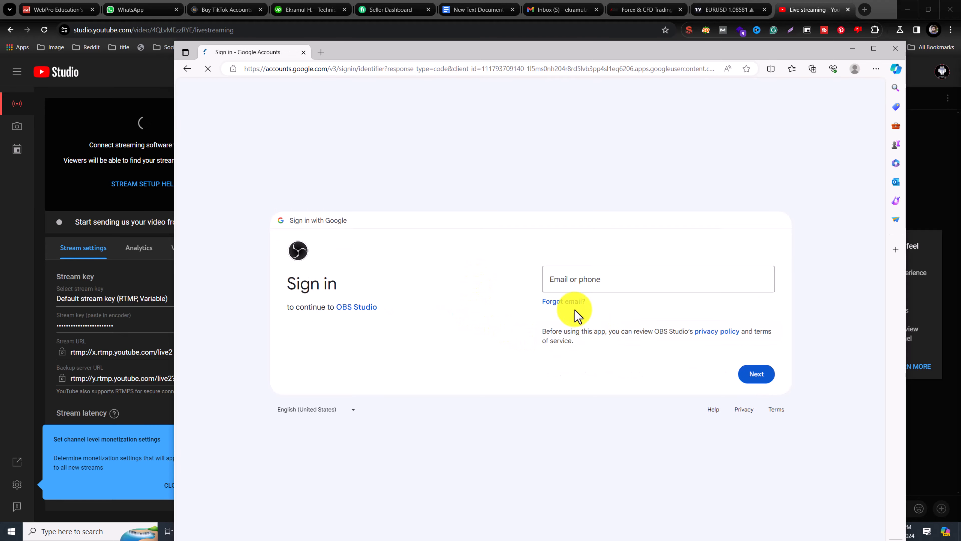
{"action": "left_click", "coordinate": [585, 305]}
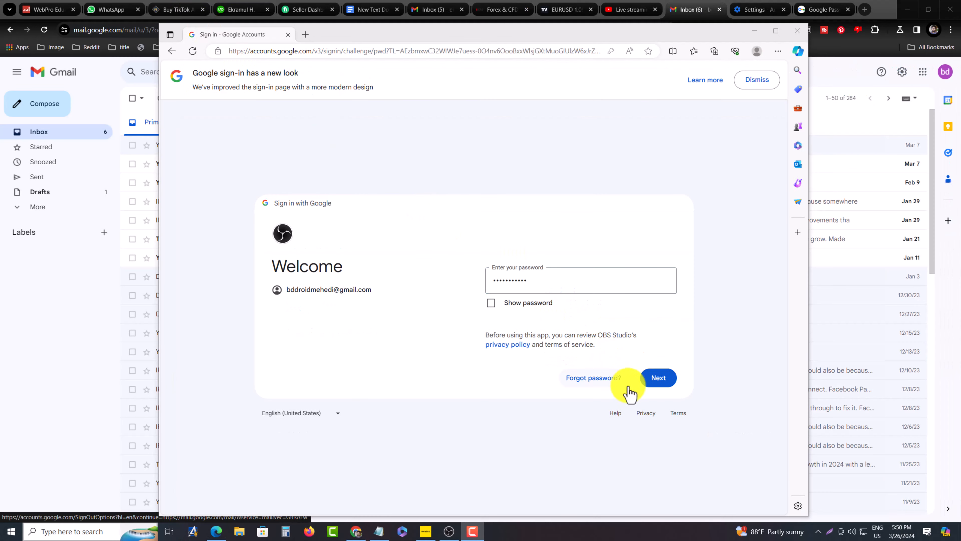
Continue the Google sign-in, choose to receive a verification code by phone, and enter the account's phone number
{"action": "left_click", "coordinate": [656, 377]}
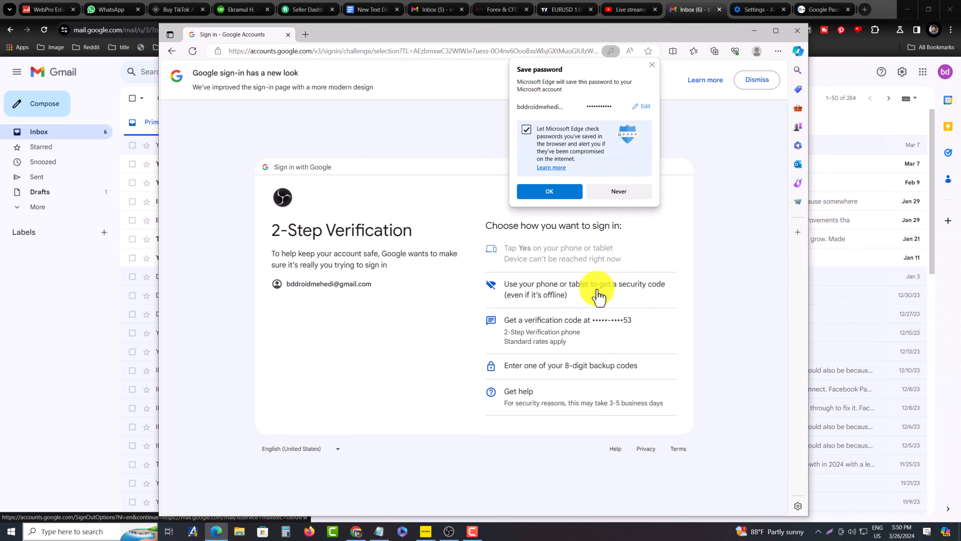
{"action": "left_click", "coordinate": [591, 324]}
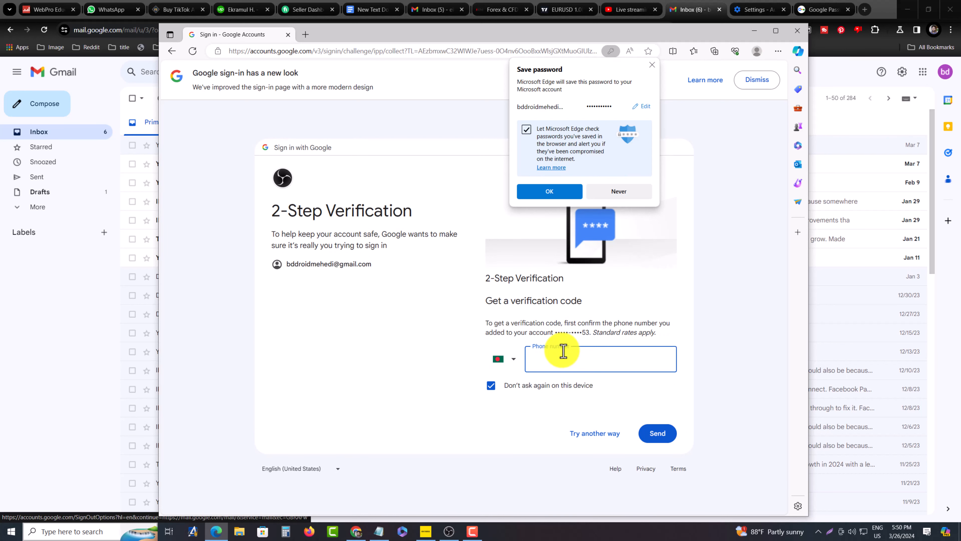
{"action": "type", "text": "0"}
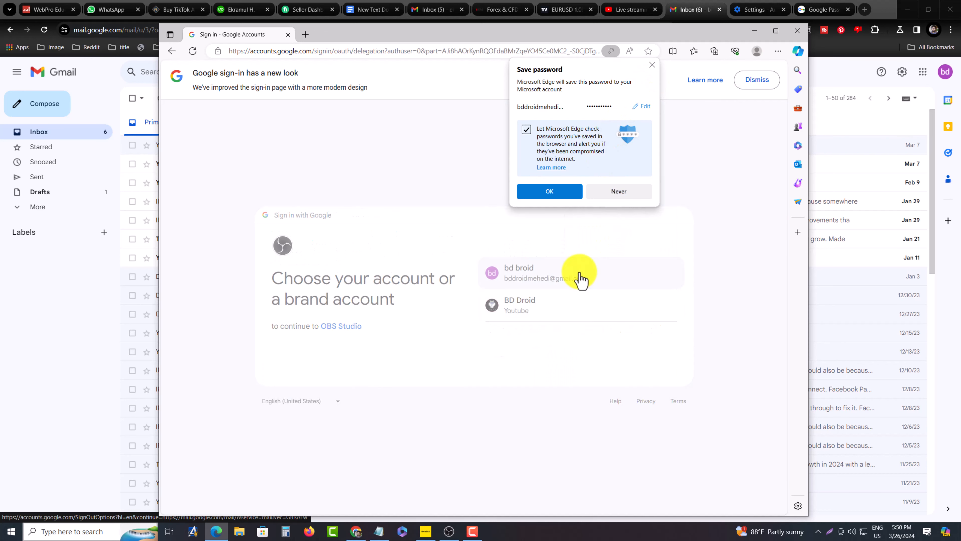
{"action": "left_click", "coordinate": [577, 279]}
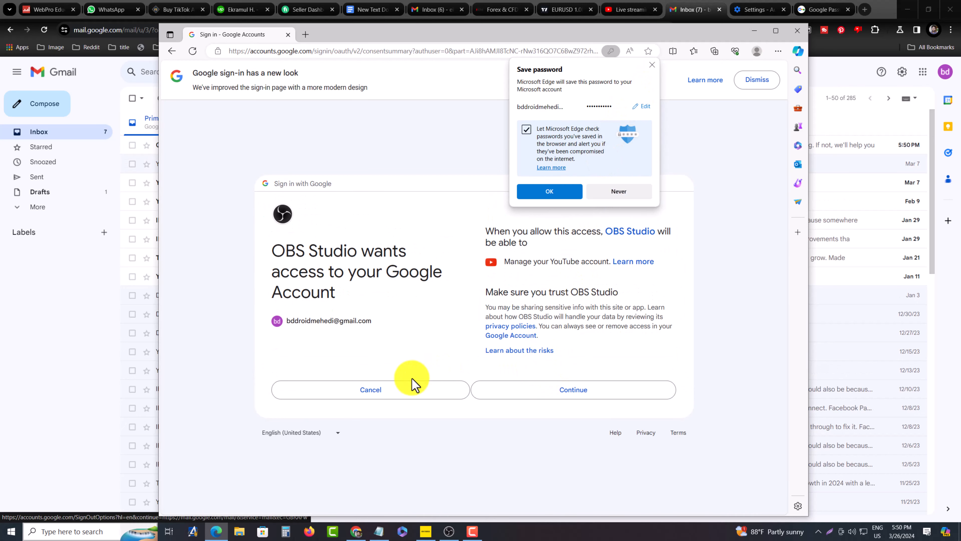
{"action": "left_click", "coordinate": [397, 391]}
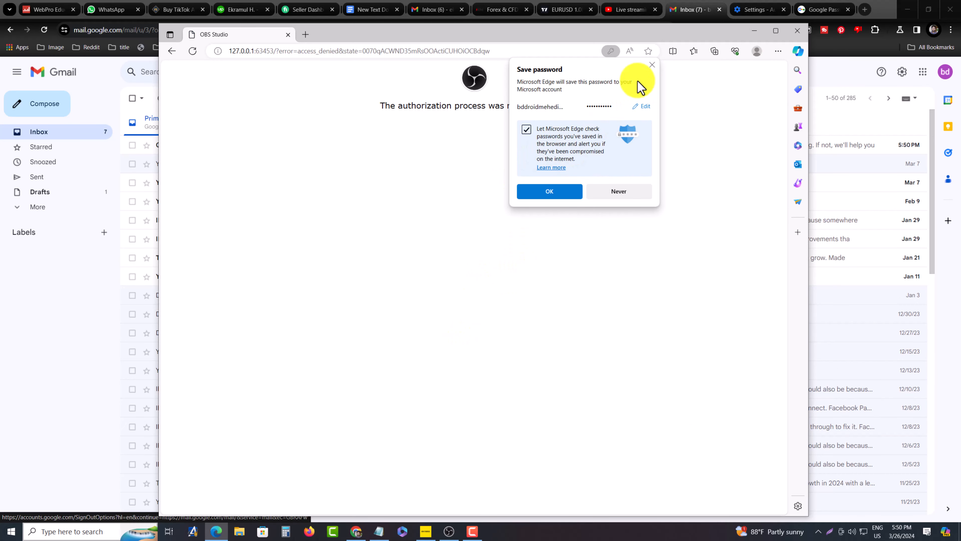
{"action": "left_click", "coordinate": [652, 65]}
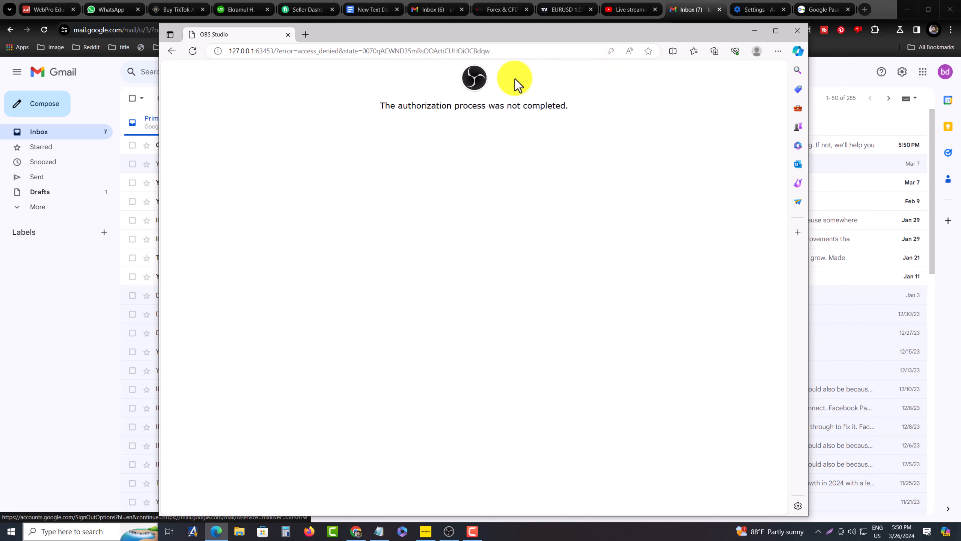
Choose the YouTube brand account for the Google sign-in, allow OBS Studio to access it, and return to OBS
{"action": "left_click", "coordinate": [205, 20]}
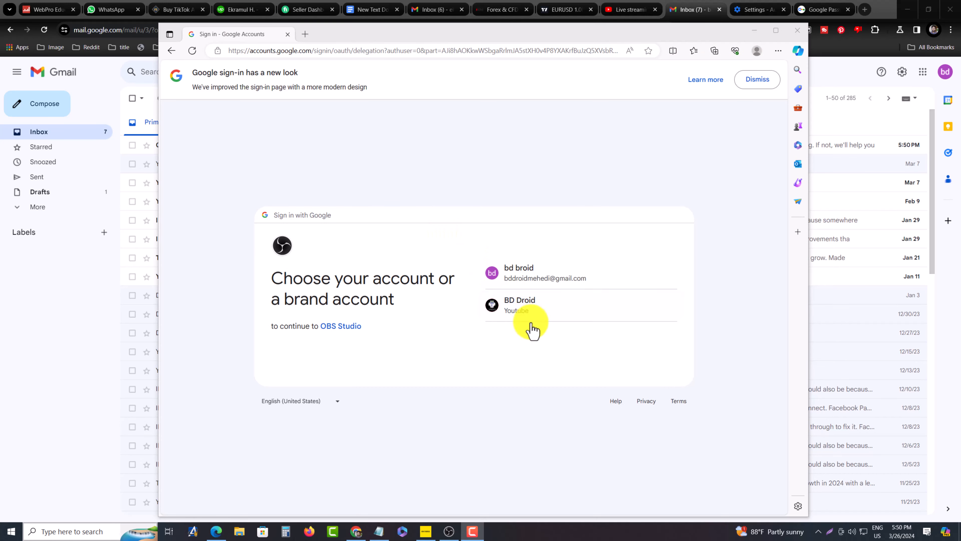
{"action": "left_click", "coordinate": [535, 304]}
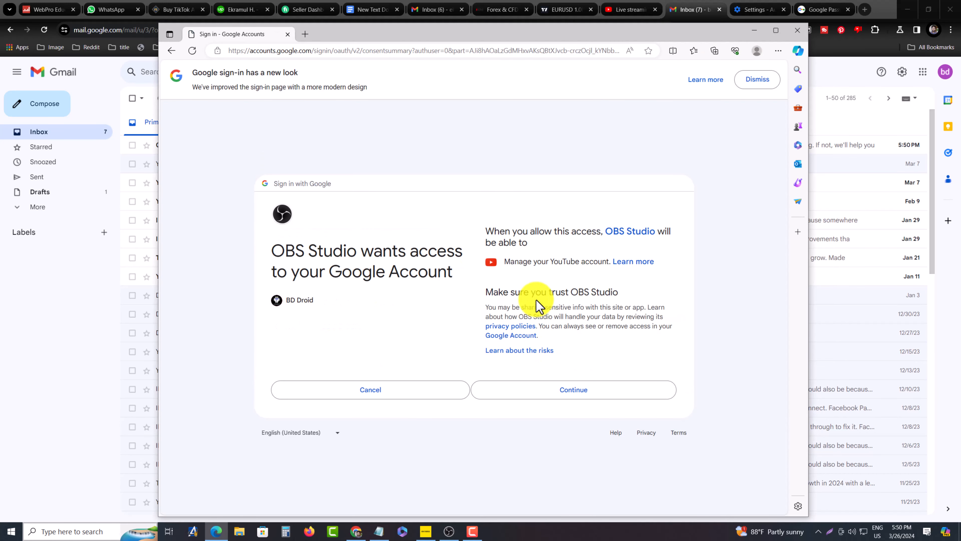
{"action": "left_click", "coordinate": [583, 398]}
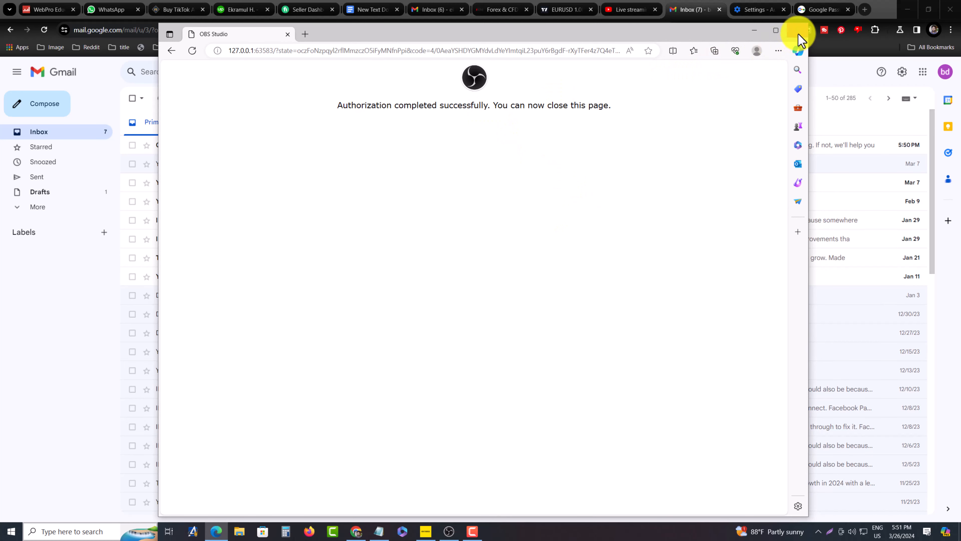
{"action": "left_click", "coordinate": [753, 31]}
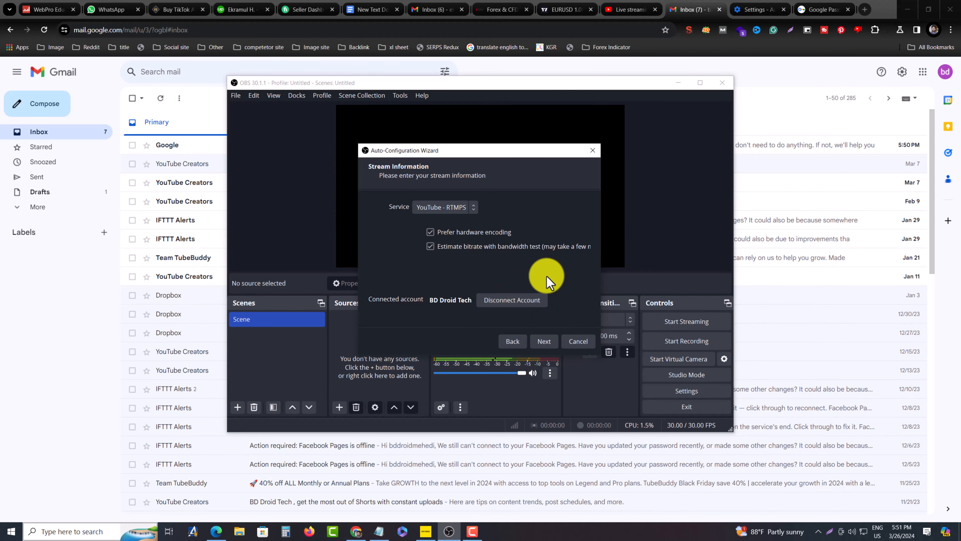
Run the wizard's bandwidth test and apply the settings it recommends, dismissing the monetization tip in YouTube Studio meanwhile
{"action": "left_click", "coordinate": [542, 342]}
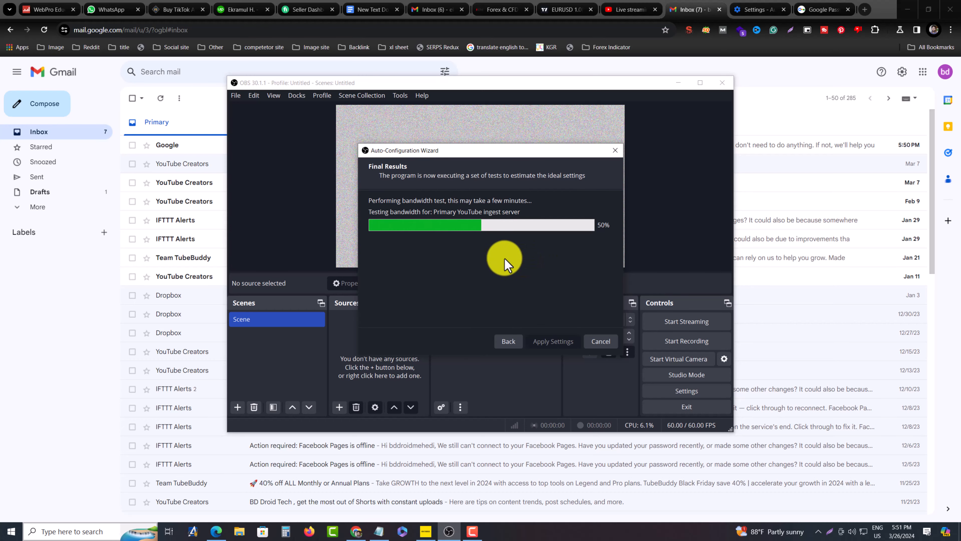
{"action": "left_click", "coordinate": [623, 10]}
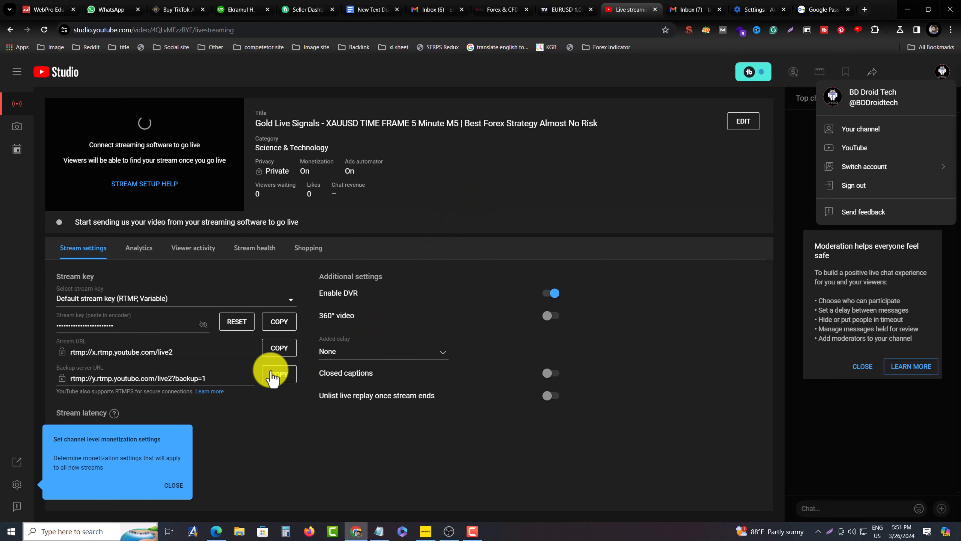
{"action": "left_click", "coordinate": [178, 487]}
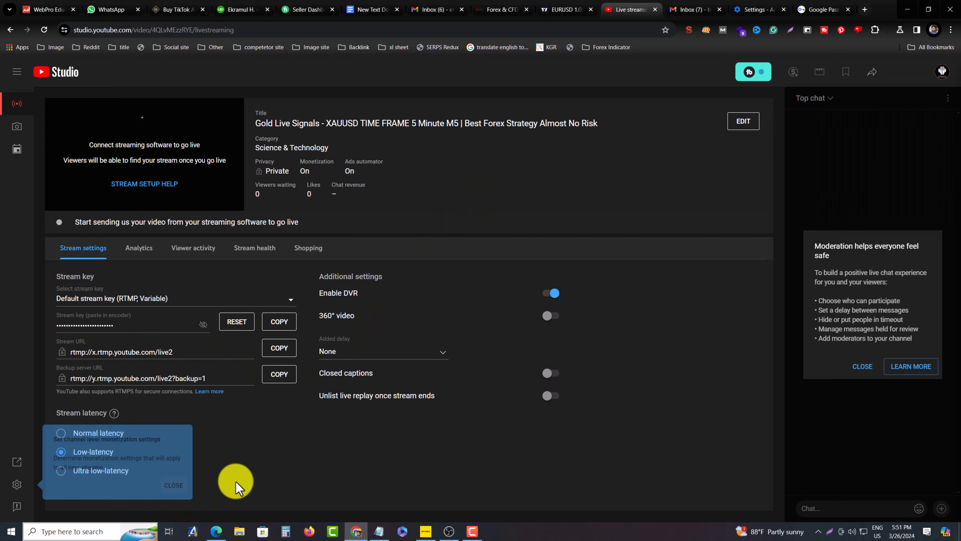
{"action": "left_click", "coordinate": [449, 531]}
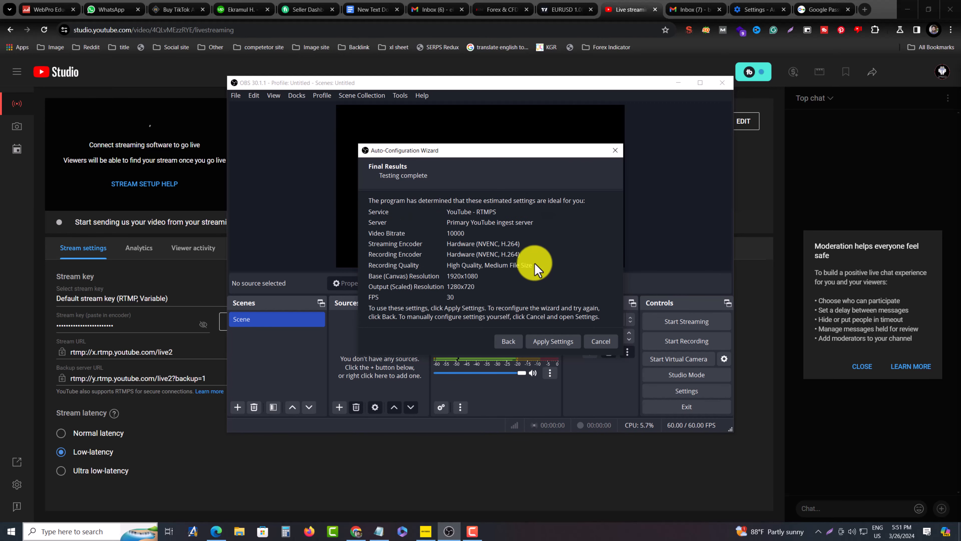
{"action": "left_click", "coordinate": [554, 342]}
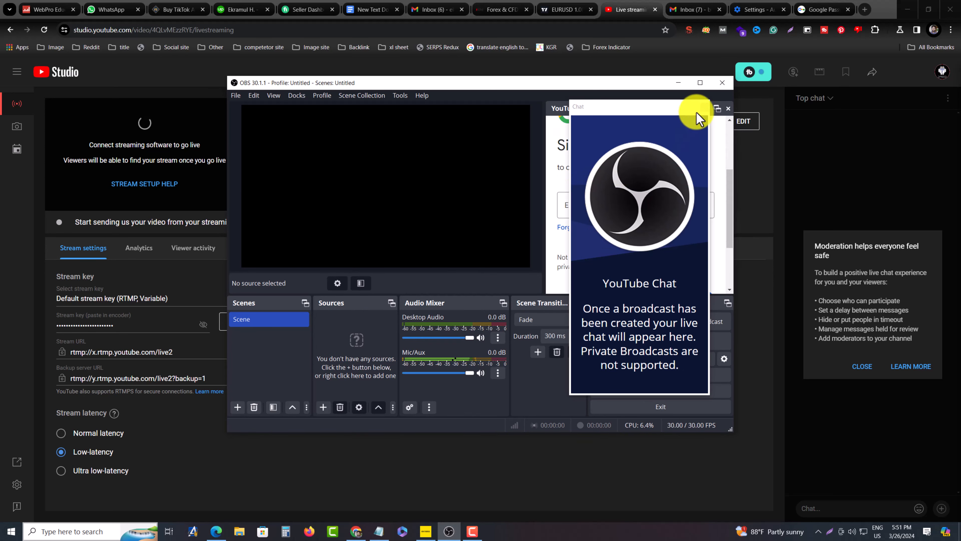
Close the floating YouTube chat dock and acknowledge the notice about closing dockable windows
{"action": "left_click_drag", "start_coordinate": [647, 107], "coordinate": [666, 120]}
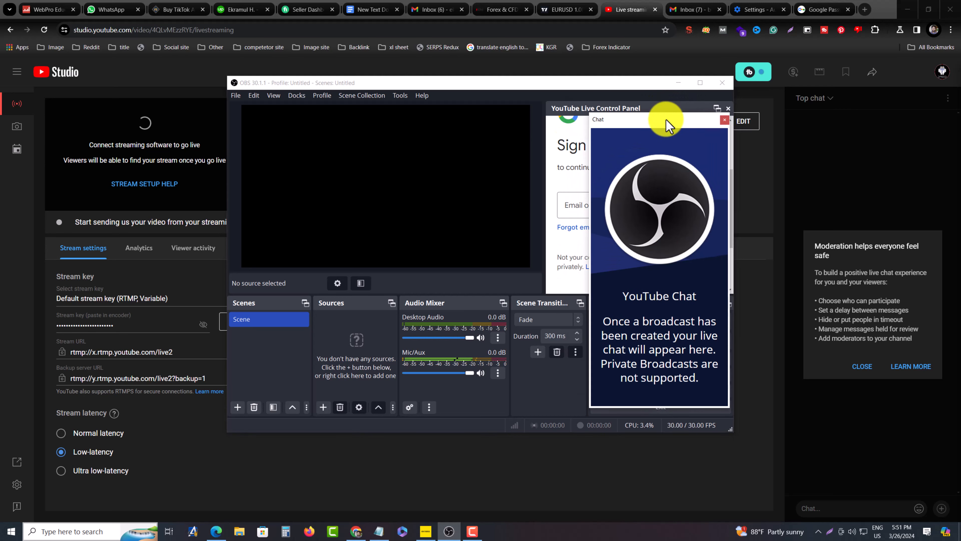
{"action": "left_click", "coordinate": [725, 120]}
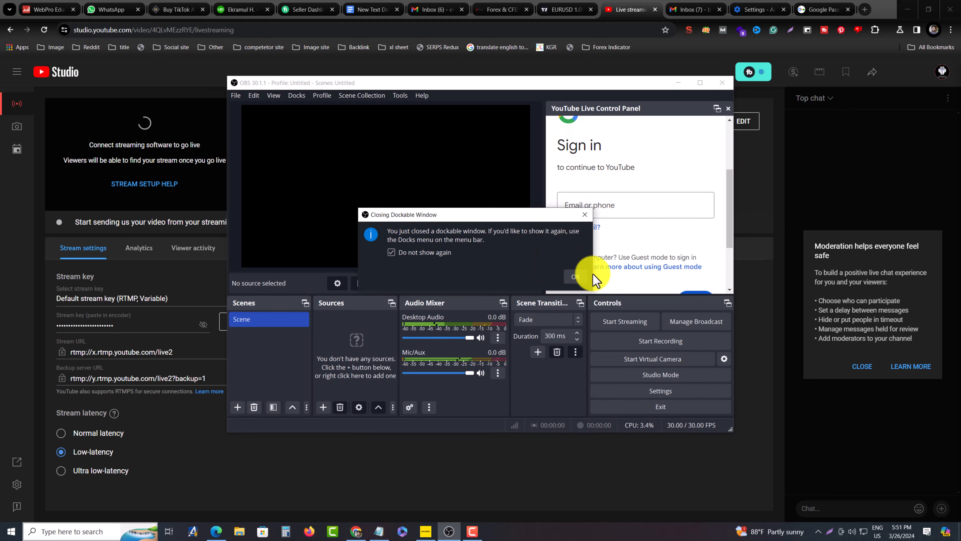
{"action": "left_click", "coordinate": [575, 276]}
Add a new scene named "forex live test"
{"action": "left_click_drag", "start_coordinate": [505, 81], "coordinate": [534, 76]}
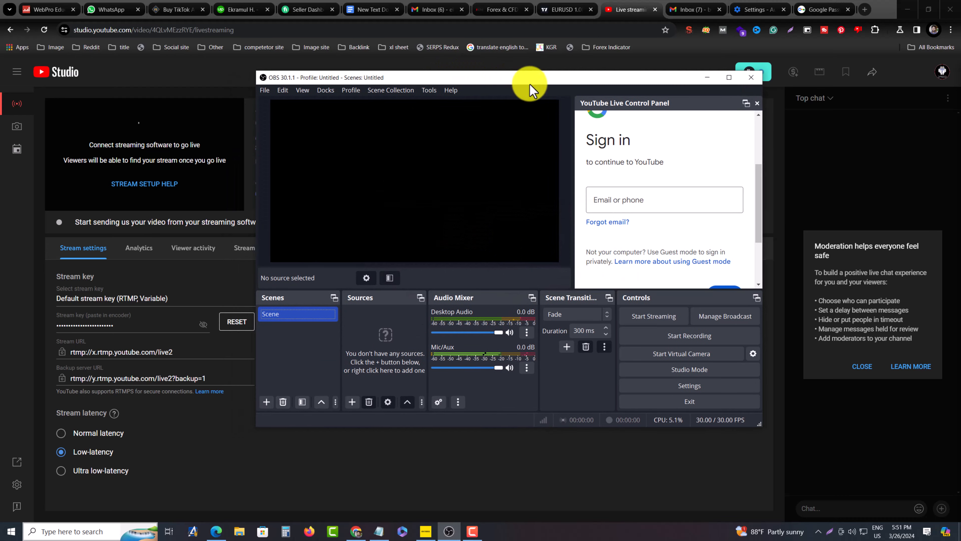
{"action": "left_click", "coordinate": [266, 402]}
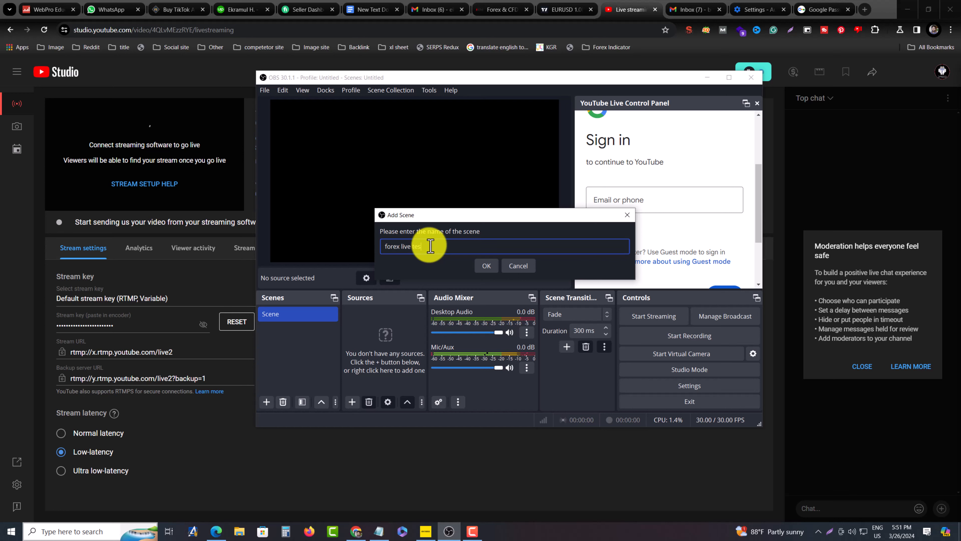
{"action": "left_click", "coordinate": [481, 265]}
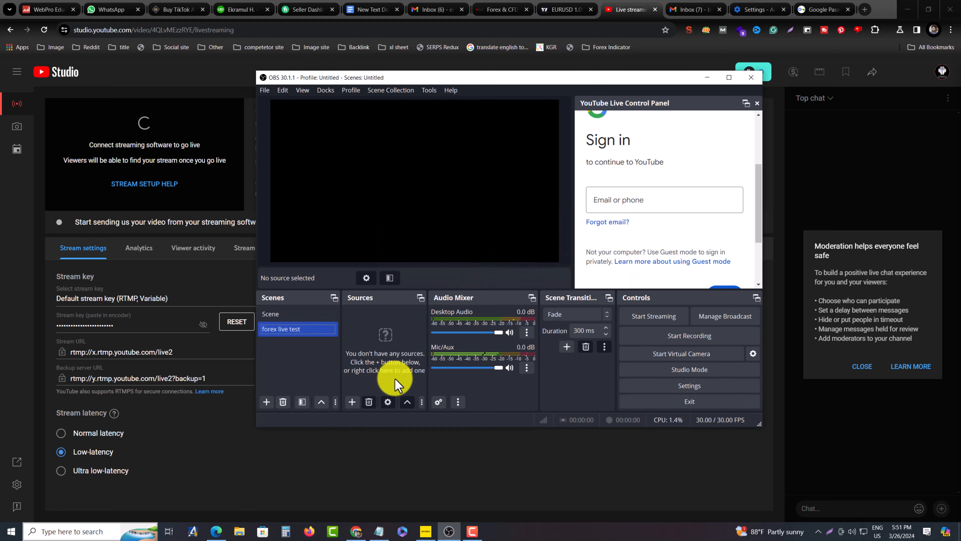
Add a new Display Capture source of the primary monitor to the scene, using the Automatic capture method
{"action": "left_click", "coordinate": [350, 401]}
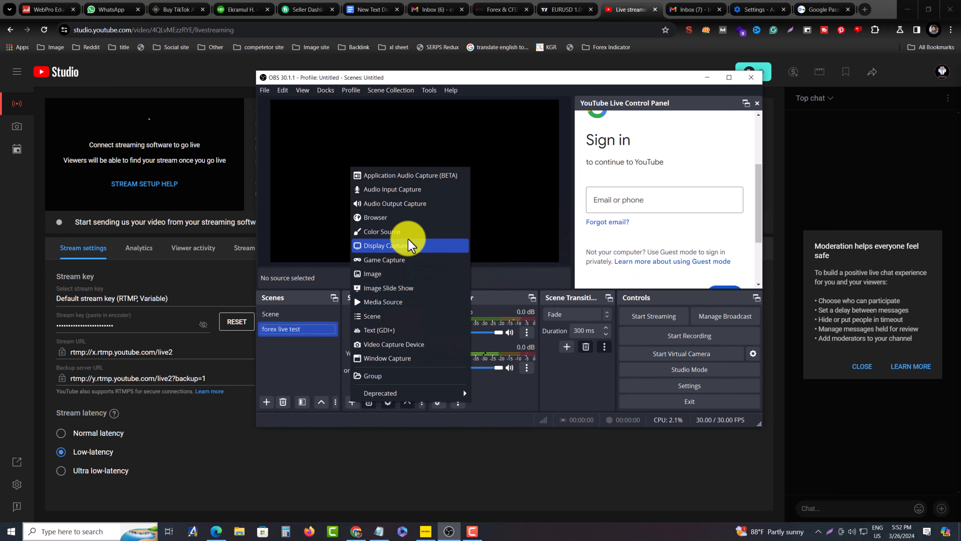
{"action": "left_click", "coordinate": [392, 246]}
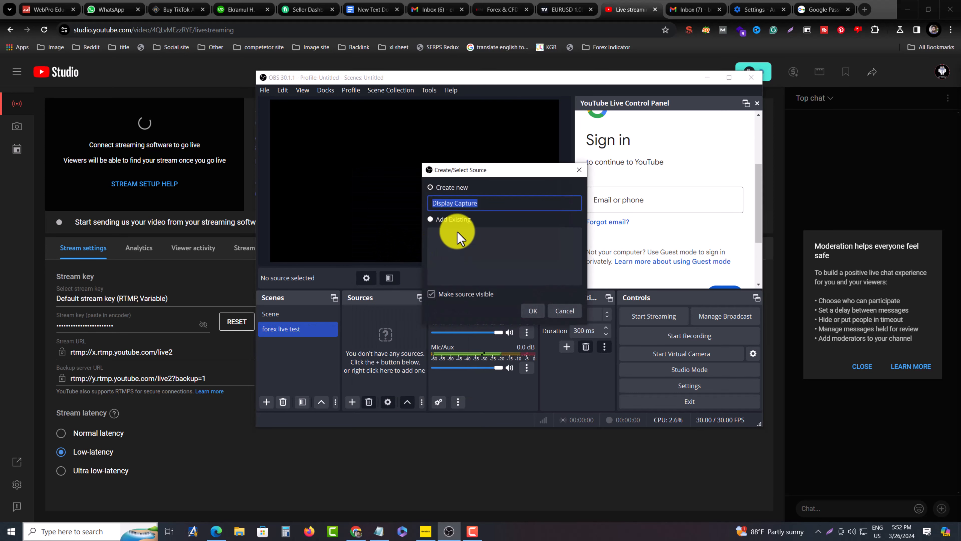
{"action": "left_click", "coordinate": [533, 311]}
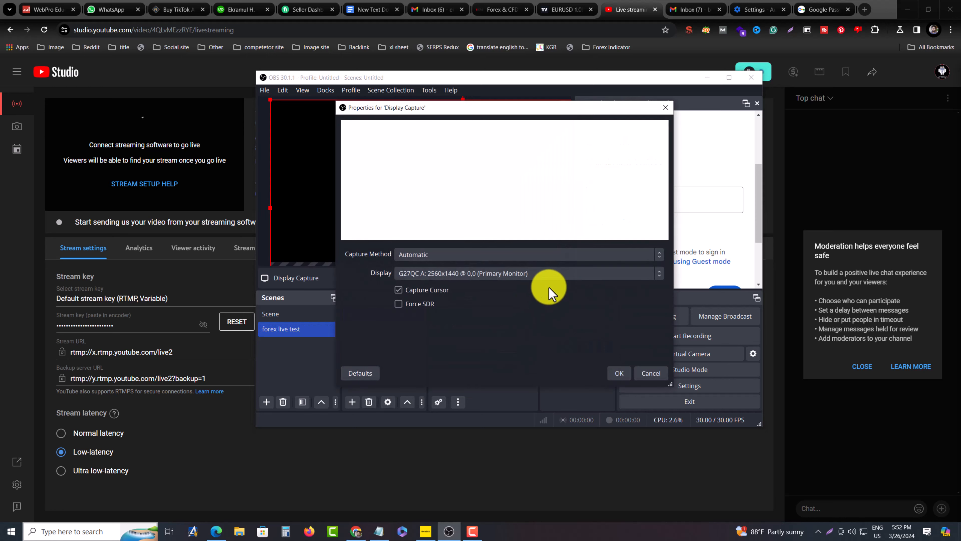
{"action": "left_click", "coordinate": [582, 254]}
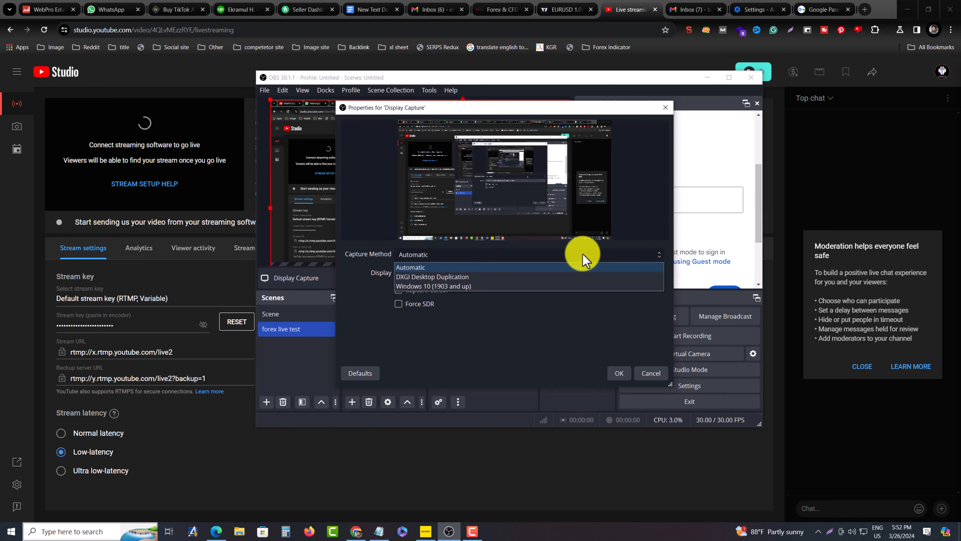
{"action": "left_click", "coordinate": [582, 254]}
{"action": "left_click", "coordinate": [581, 254]}
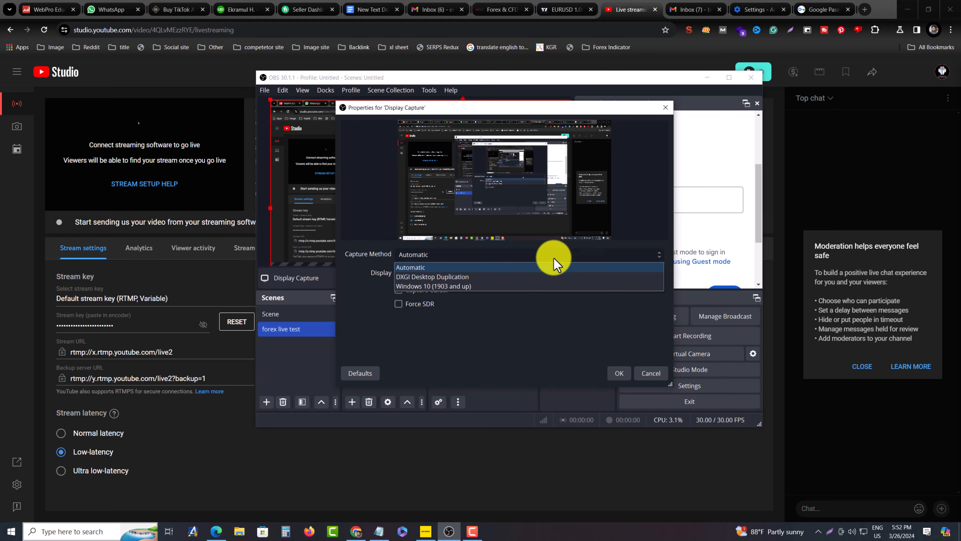
{"action": "left_click", "coordinate": [465, 286]}
{"action": "left_click", "coordinate": [492, 258]}
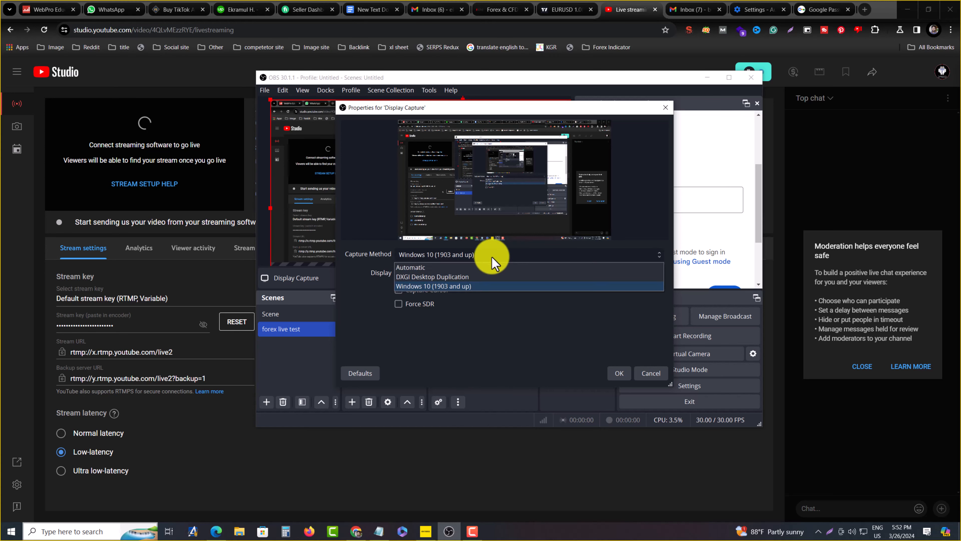
{"action": "left_click", "coordinate": [477, 269]}
{"action": "left_click", "coordinate": [620, 373]}
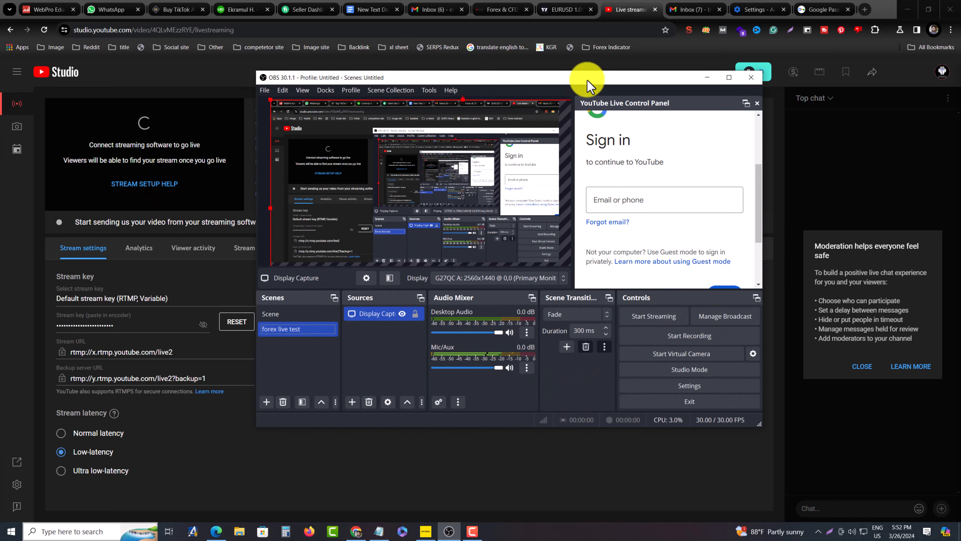
Start streaming and open the YouTube broadcast setup to configure a broadcast
{"action": "left_click_drag", "start_coordinate": [586, 78], "coordinate": [688, 136]}
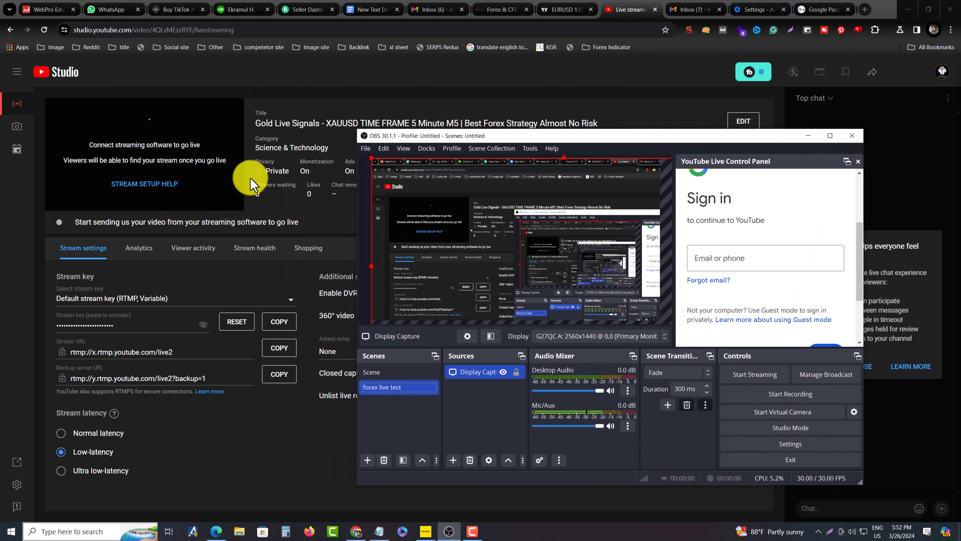
{"action": "left_click", "coordinate": [762, 375]}
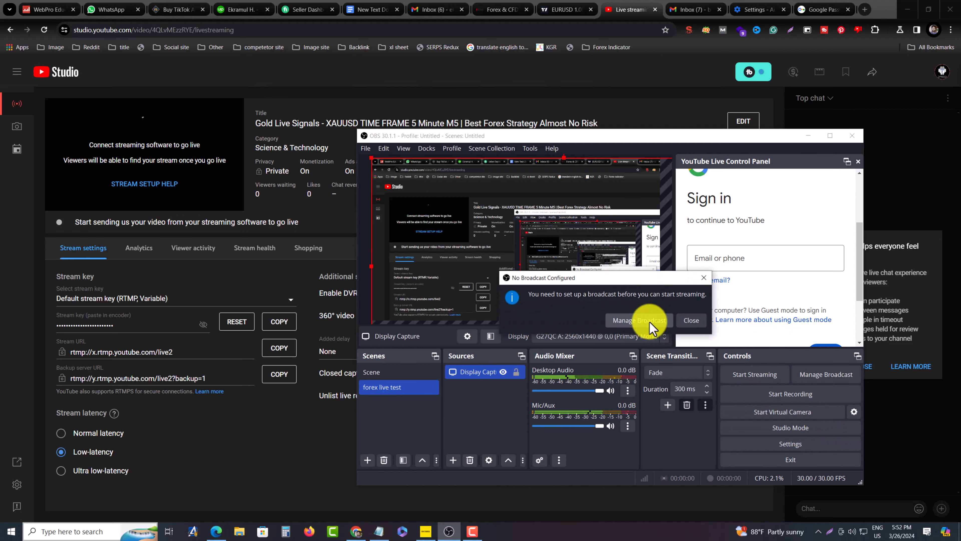
{"action": "left_click", "coordinate": [650, 322]}
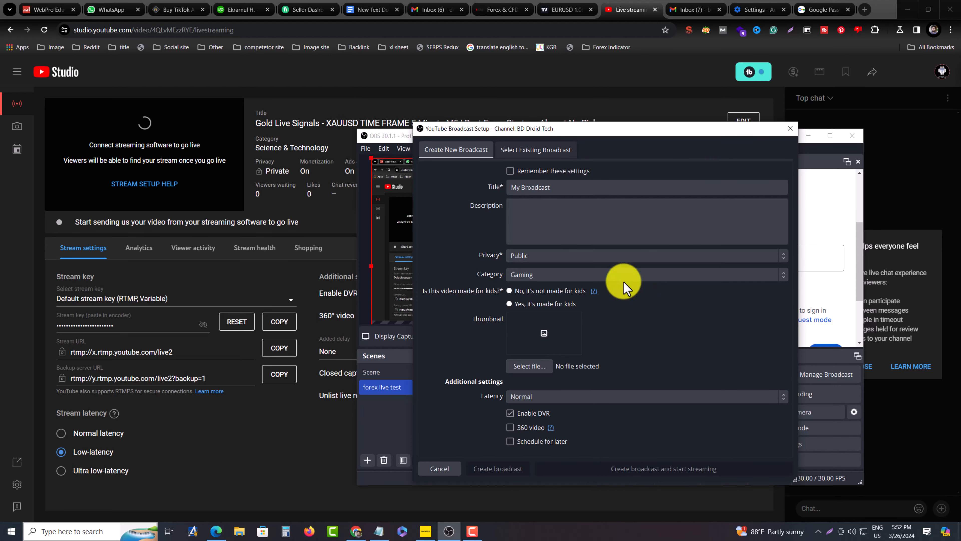
Set the broadcast's thumbnail to deposit-Funds-in-exness.png from the Downloads folder
{"action": "left_click", "coordinate": [561, 211]}
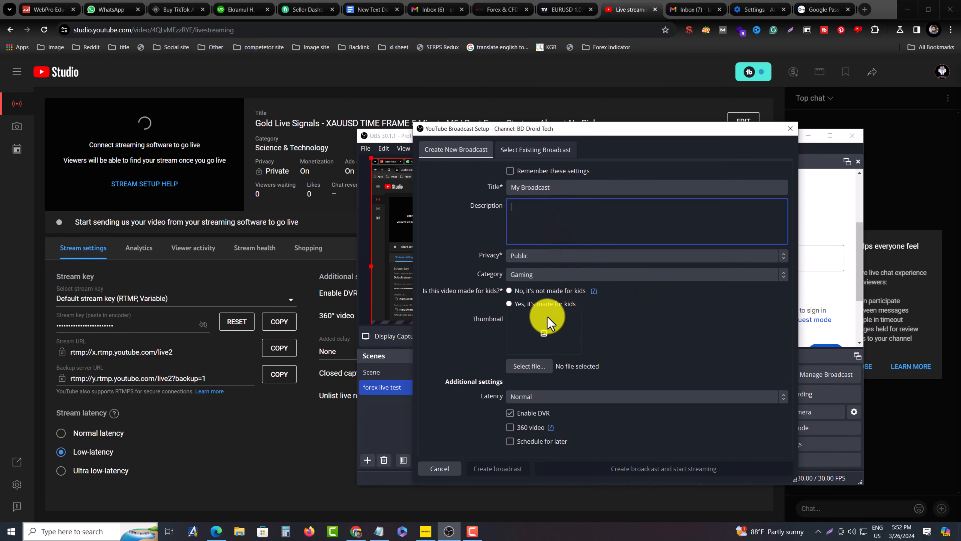
{"action": "left_click", "coordinate": [546, 334]}
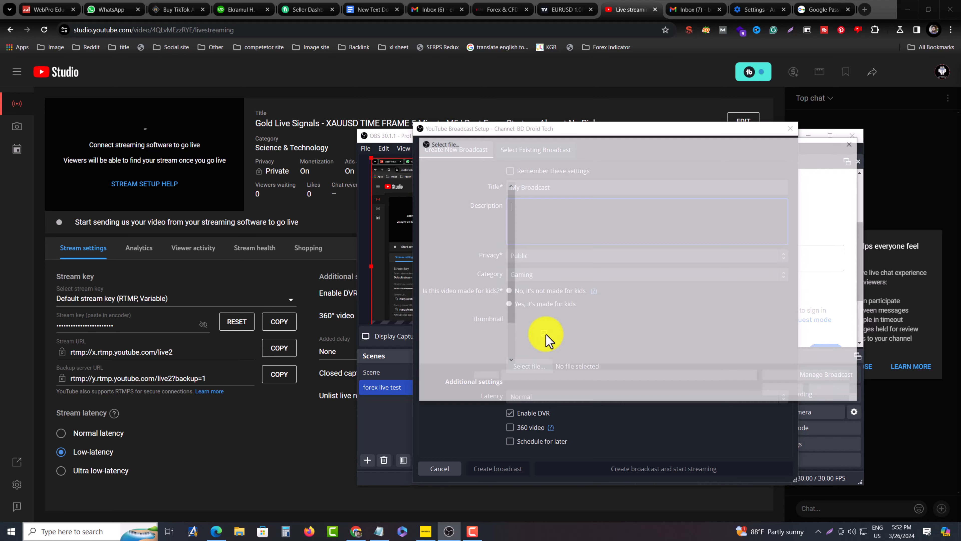
{"action": "left_click", "coordinate": [466, 336]}
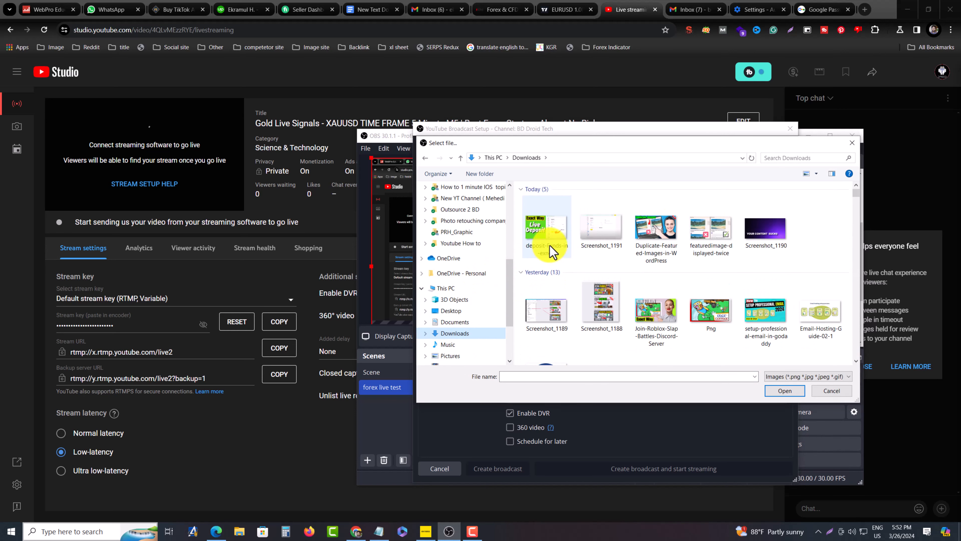
{"action": "double_click", "coordinate": [559, 232]}
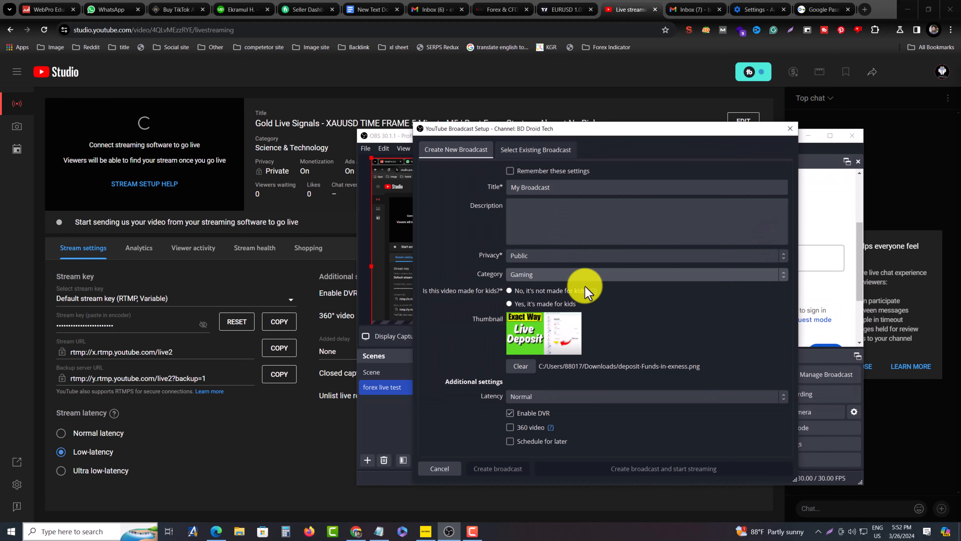
Title the broadcast "Test live" and enter "test live" as its description
{"action": "left_click", "coordinate": [566, 216]}
{"action": "double_click", "coordinate": [568, 190]}
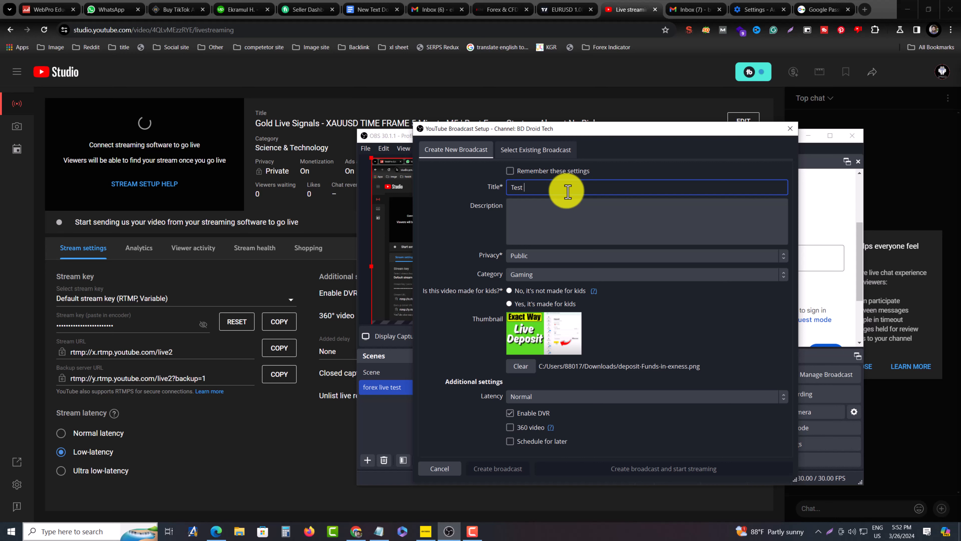
{"action": "type", "text": "Test live"}
{"action": "key", "text": "Tab"}
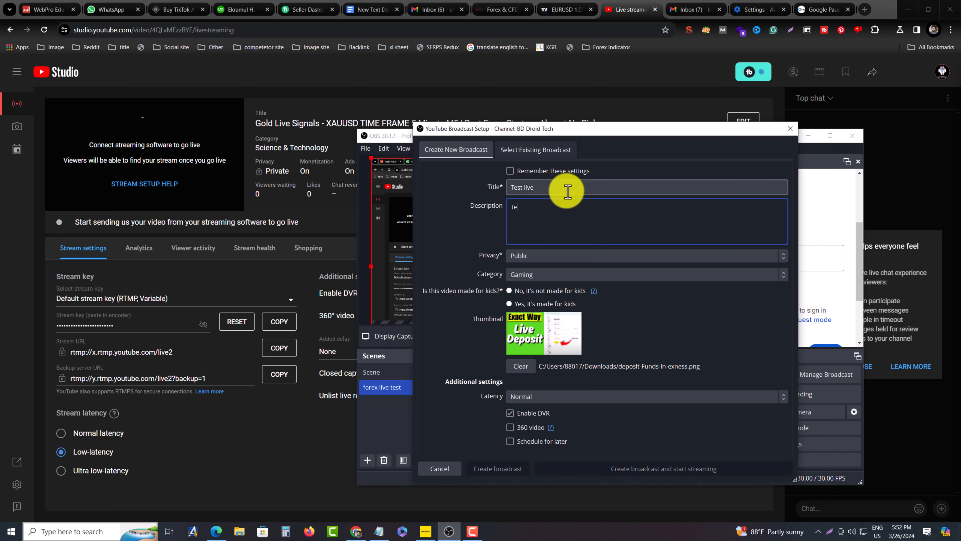
{"action": "type", "text": "test live"}
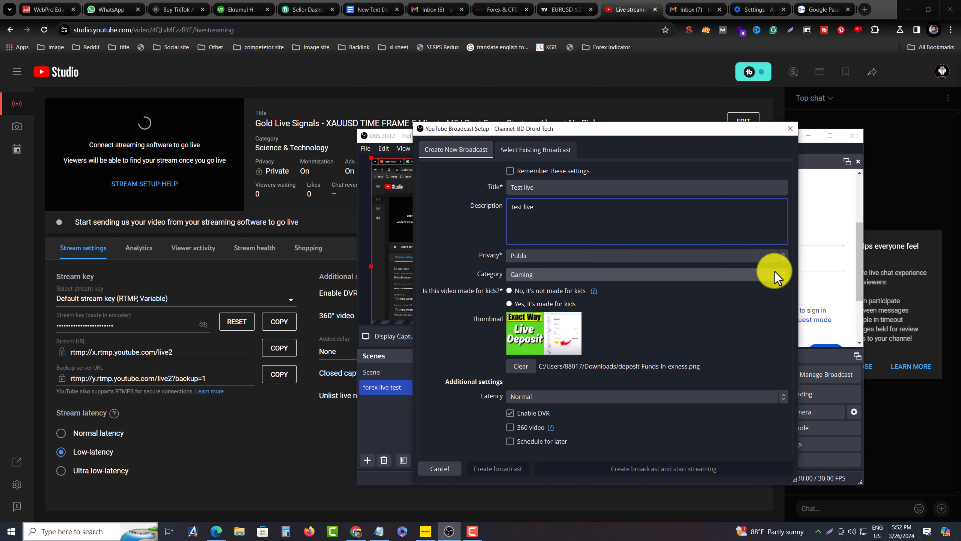
Try the Unlisted privacy option for the broadcast and set it back to Public
{"action": "left_click", "coordinate": [762, 257]}
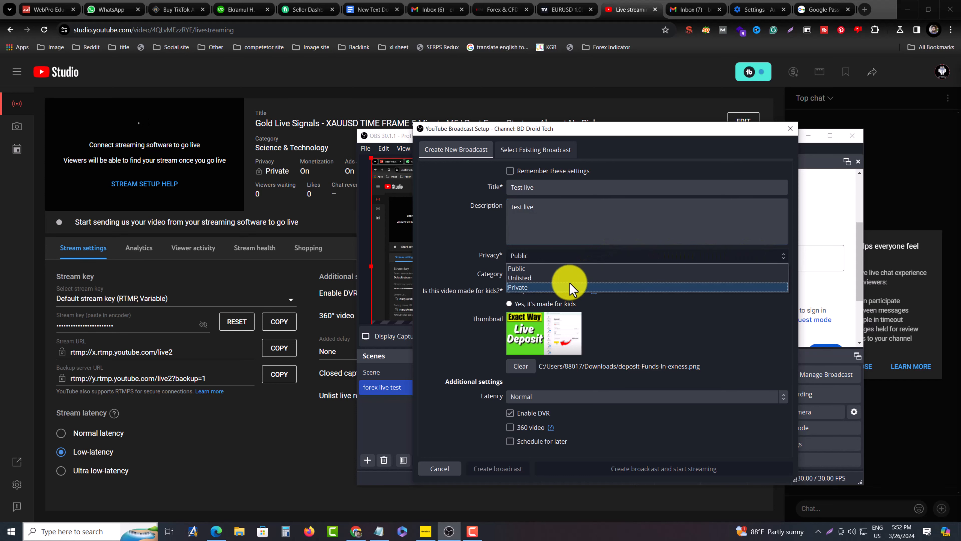
{"action": "left_click", "coordinate": [570, 278]}
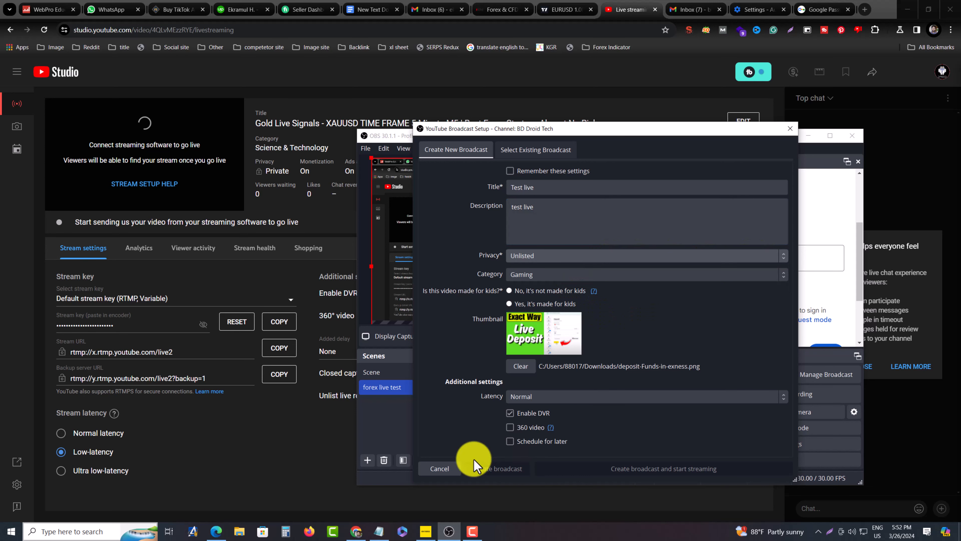
{"action": "left_click", "coordinate": [551, 255]}
{"action": "left_click", "coordinate": [550, 268]}
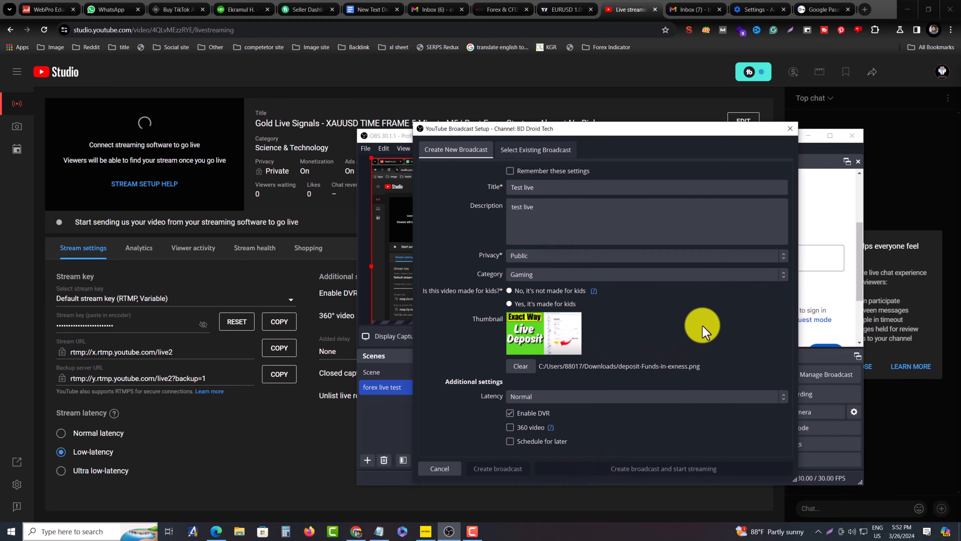
Set the broadcast's latency to Low, have these settings remembered, and mark the video as not made for kids
{"action": "left_click", "coordinate": [556, 398]}
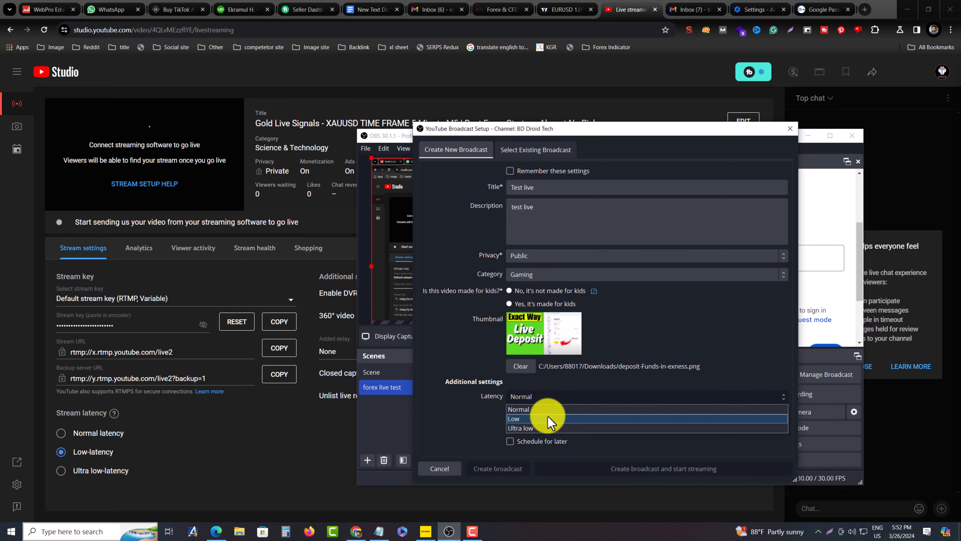
{"action": "left_click", "coordinate": [548, 415]}
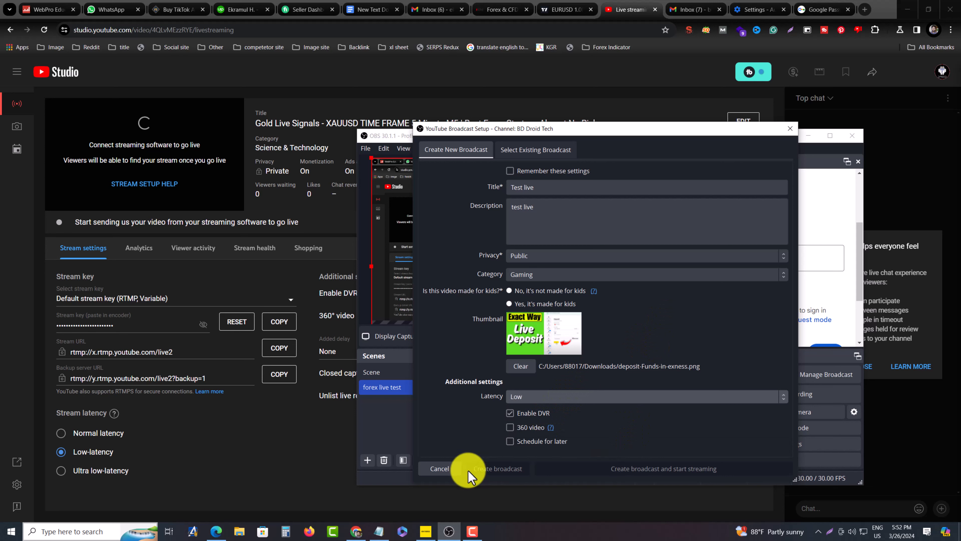
{"action": "left_click", "coordinate": [547, 171]}
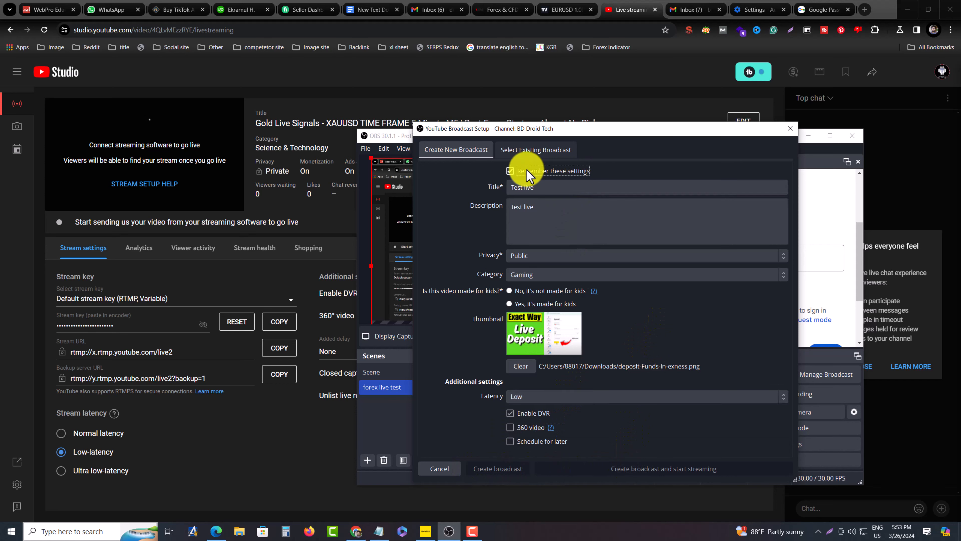
{"action": "left_click", "coordinate": [510, 292]}
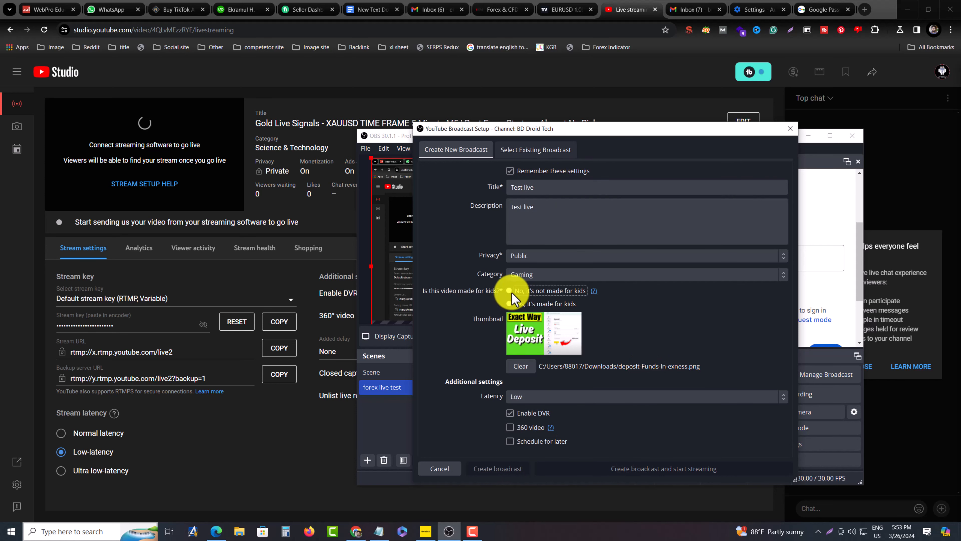